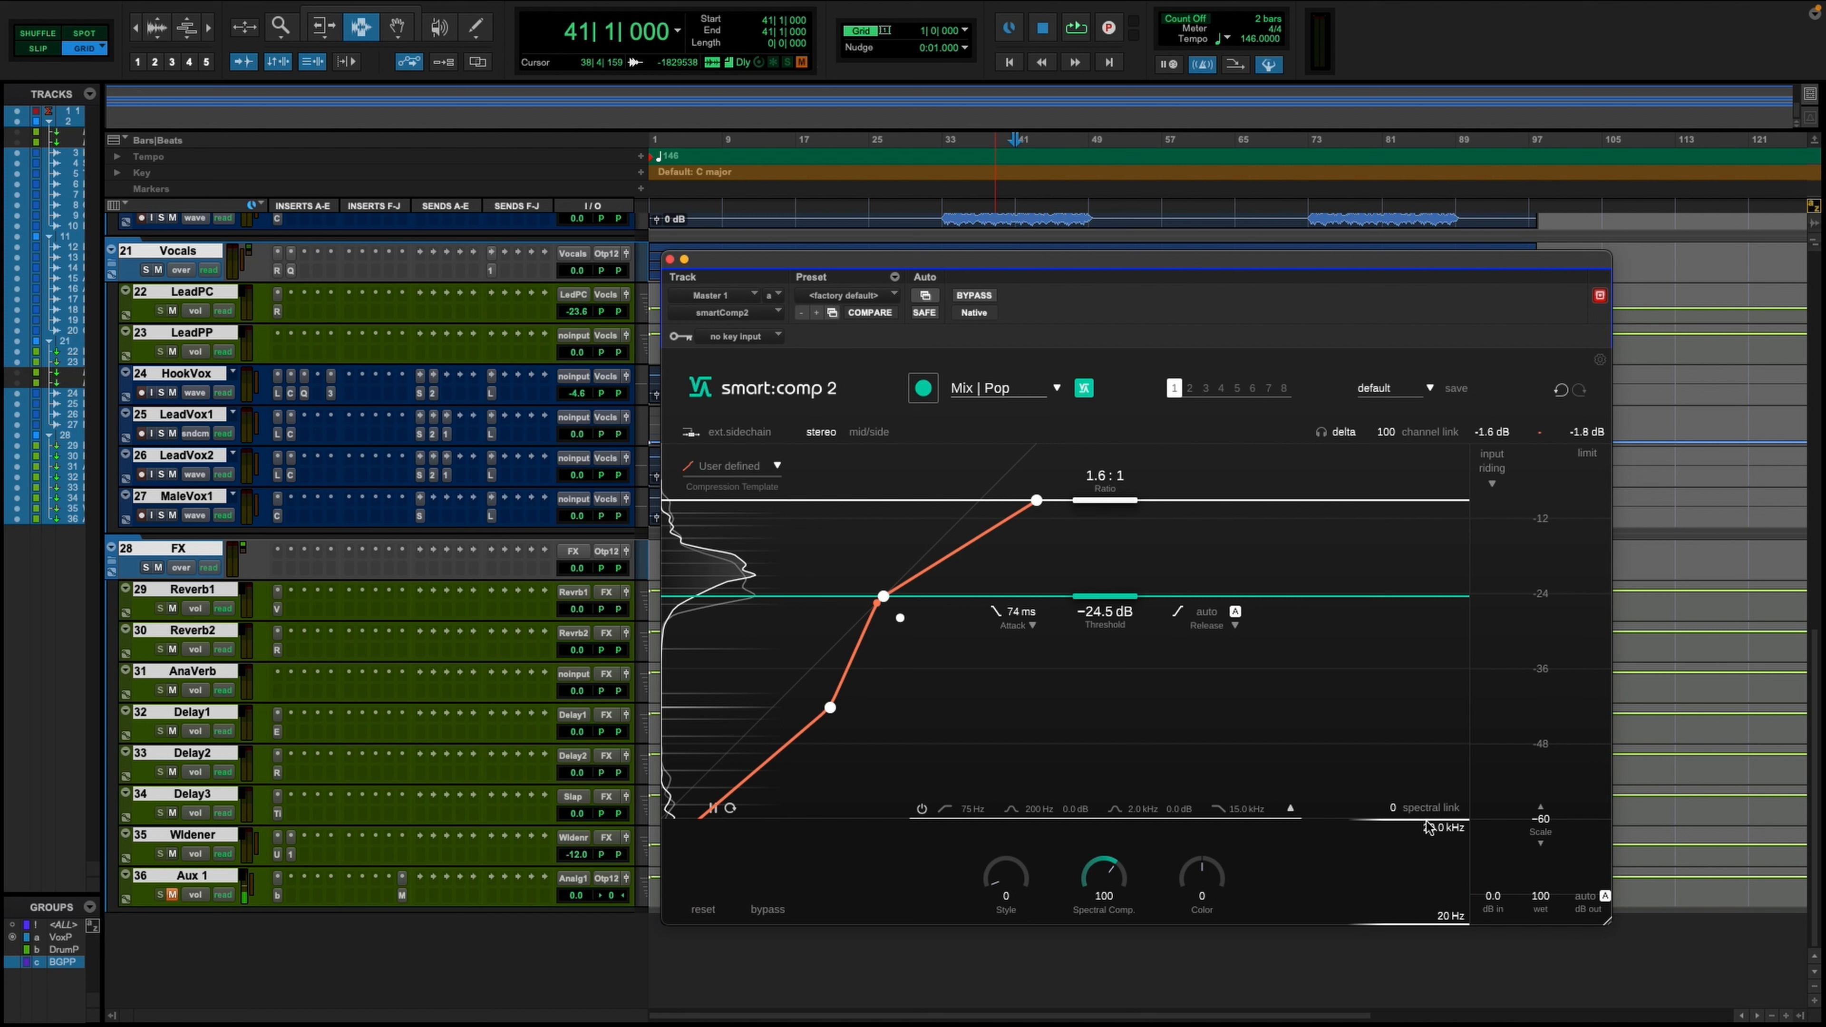
# - Try out the spectral compression's lower and upper frequency limits and the Style amount, returning Style to 0 and setting the upper limit to 533 Hz
pyautogui.moveTo(1427, 846); pyautogui.dragTo(1421, 894)
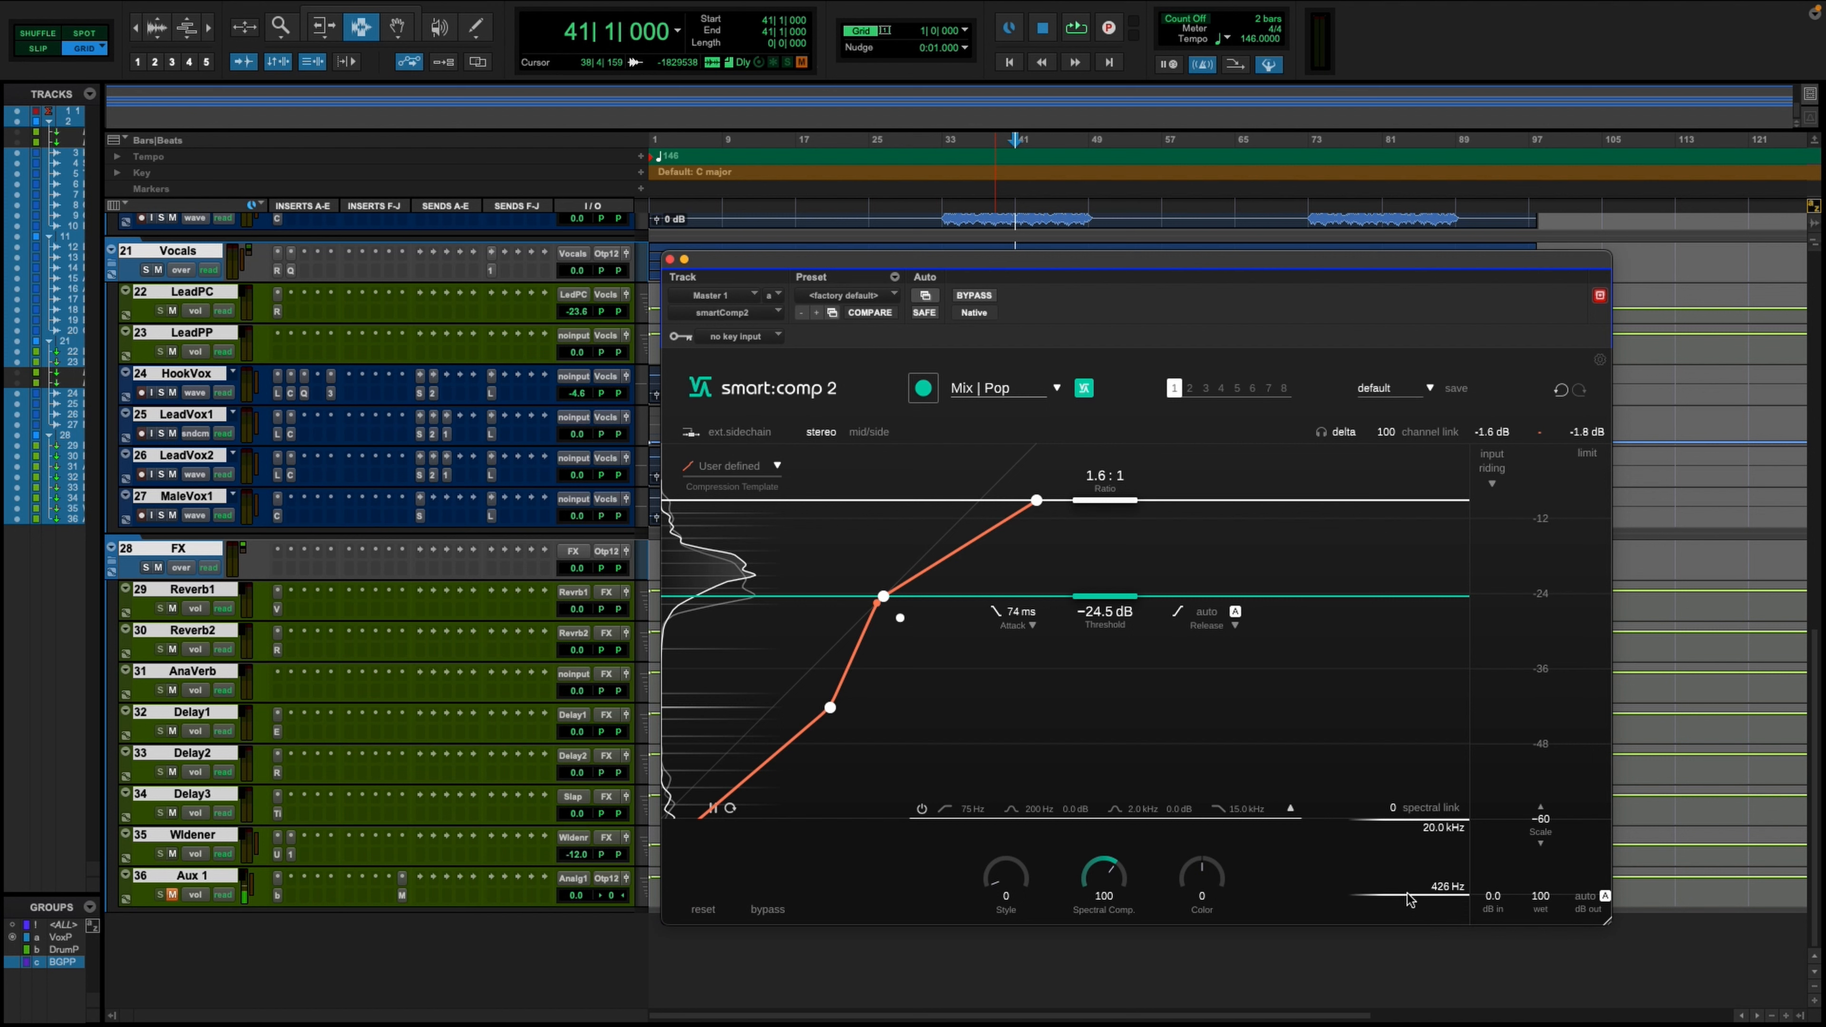
pyautogui.moveTo(1406, 879); pyautogui.dragTo(1399, 935)
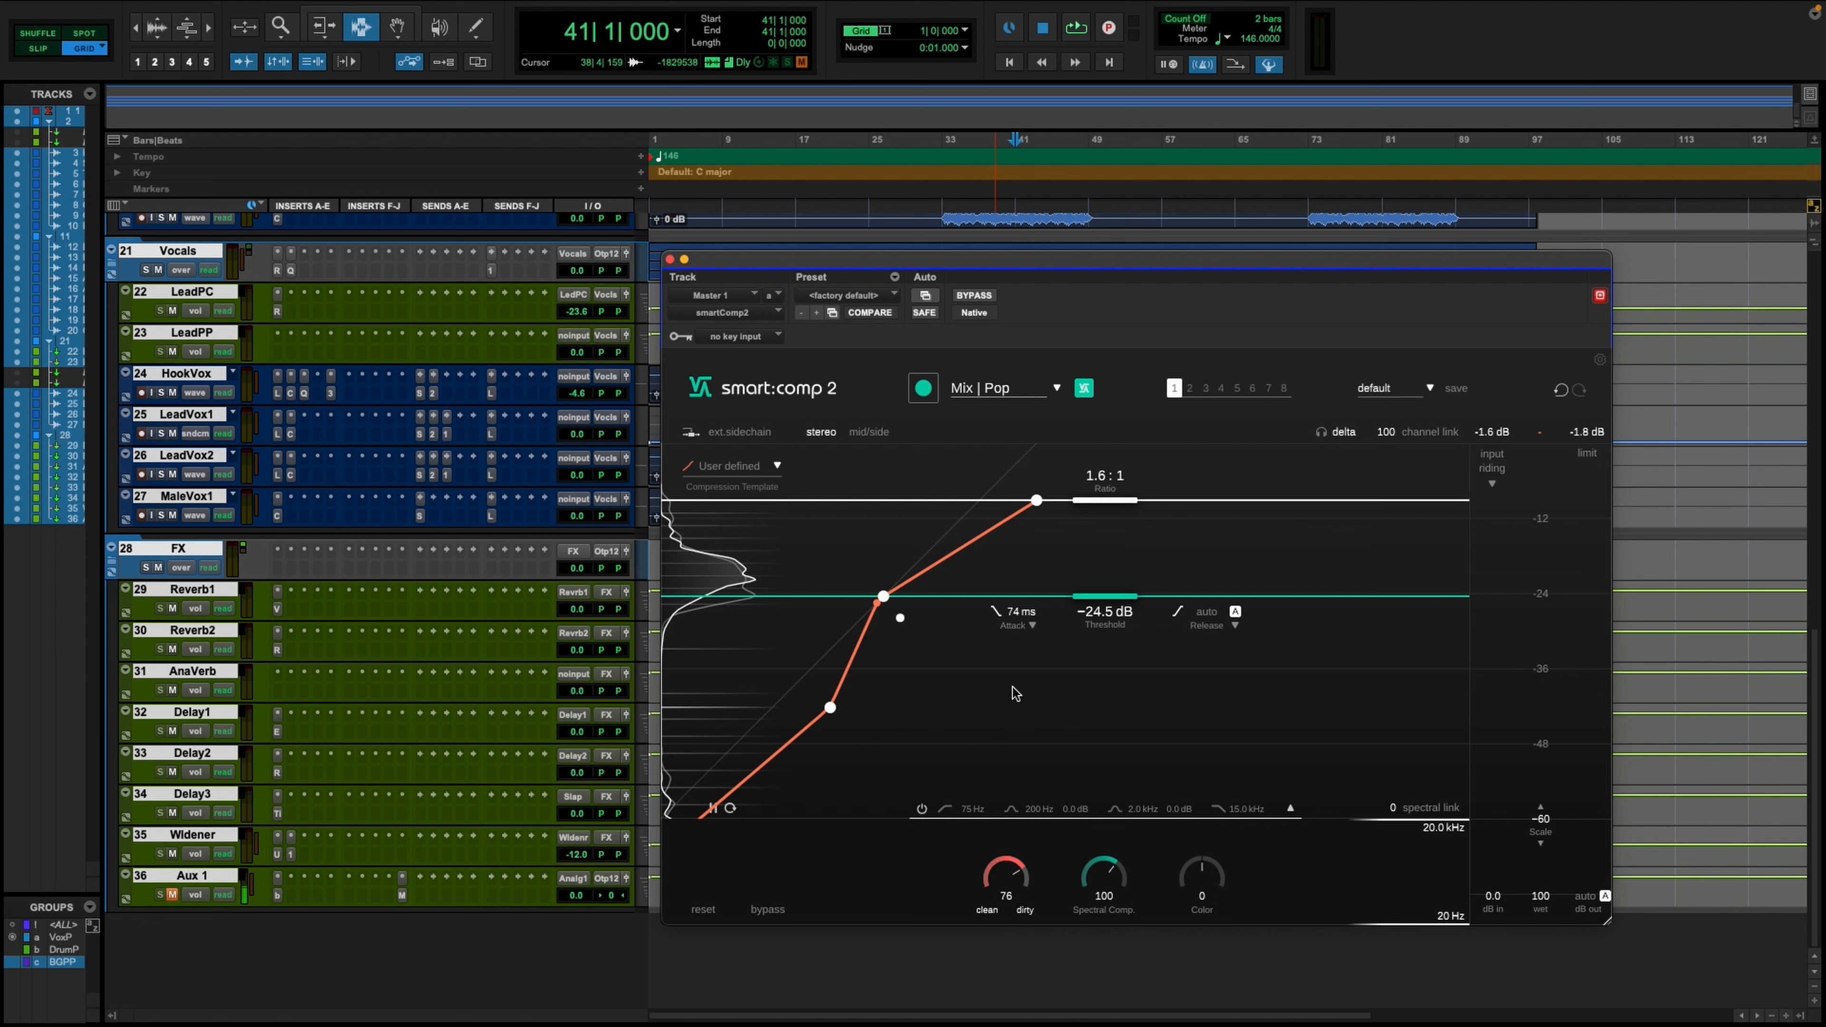
pyautogui.moveTo(1010, 869); pyautogui.dragTo(979, 879)
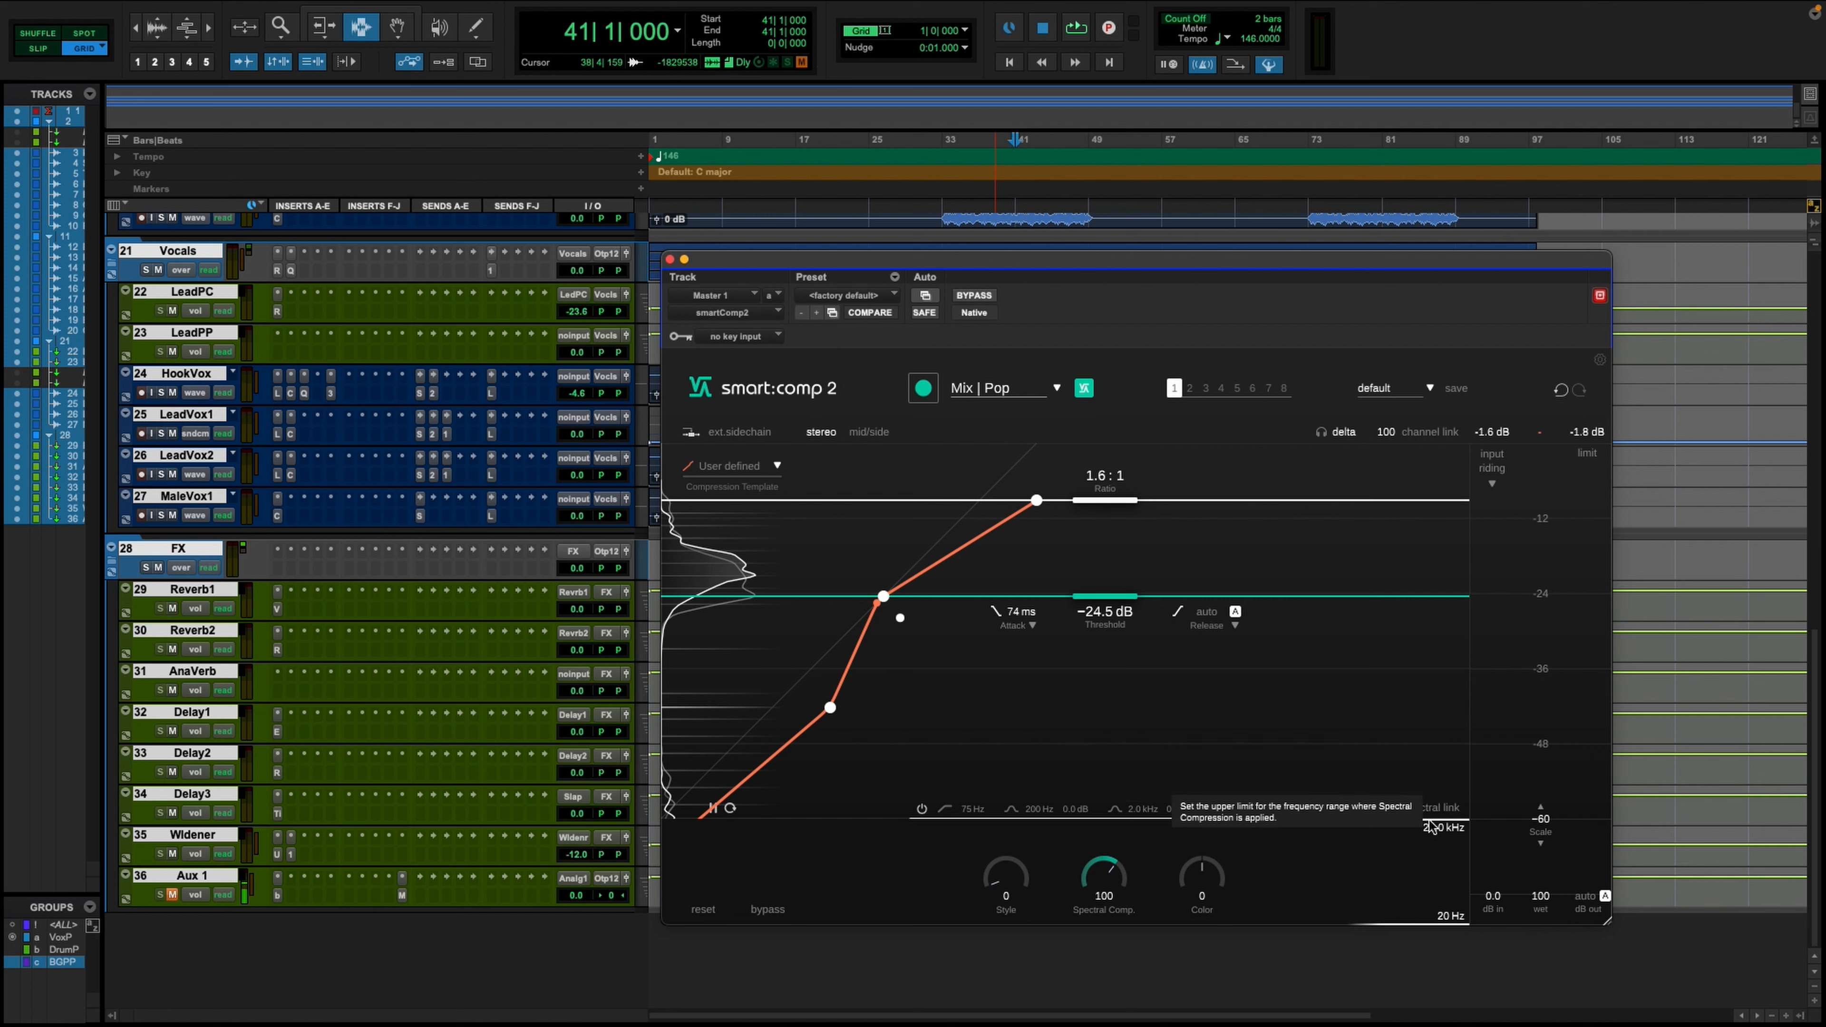
pyautogui.moveTo(1434, 825); pyautogui.dragTo(1433, 883)
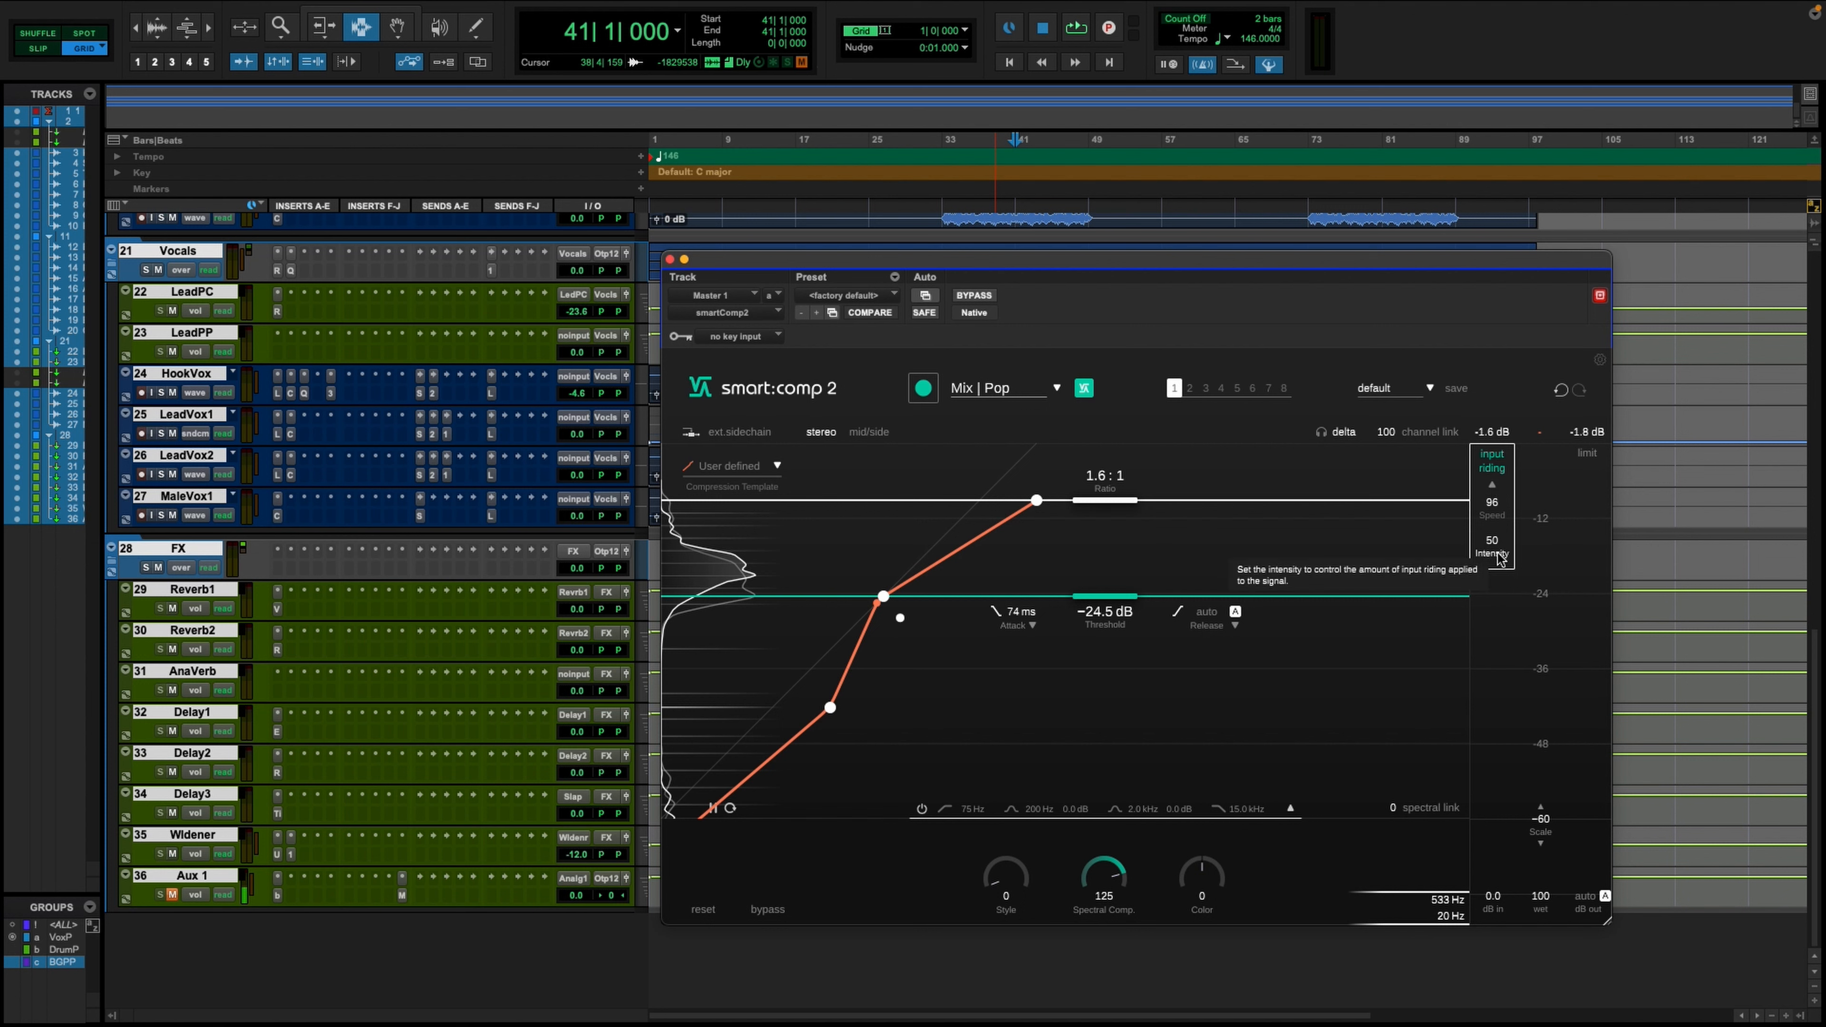
# - Play the mix, compare it with input riding off and on, and listen to the compressor's delta signal
pyautogui.press('space')
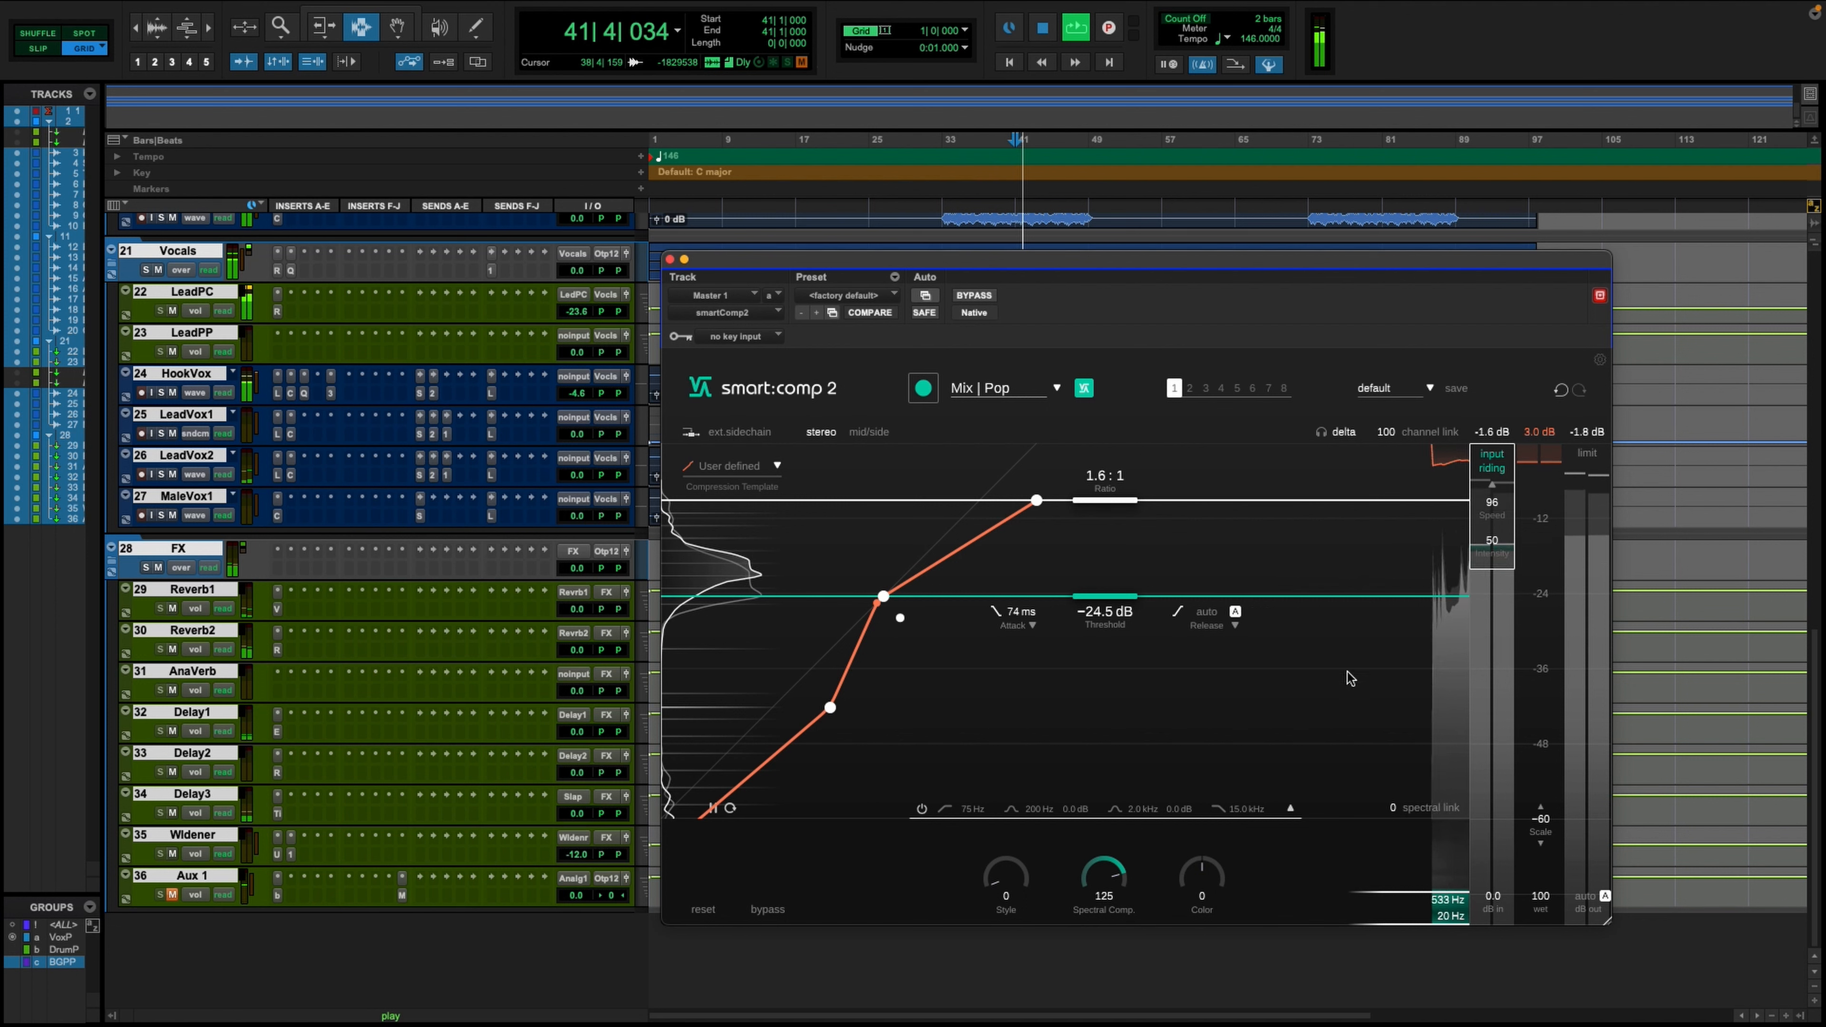
pyautogui.click(1493, 483)
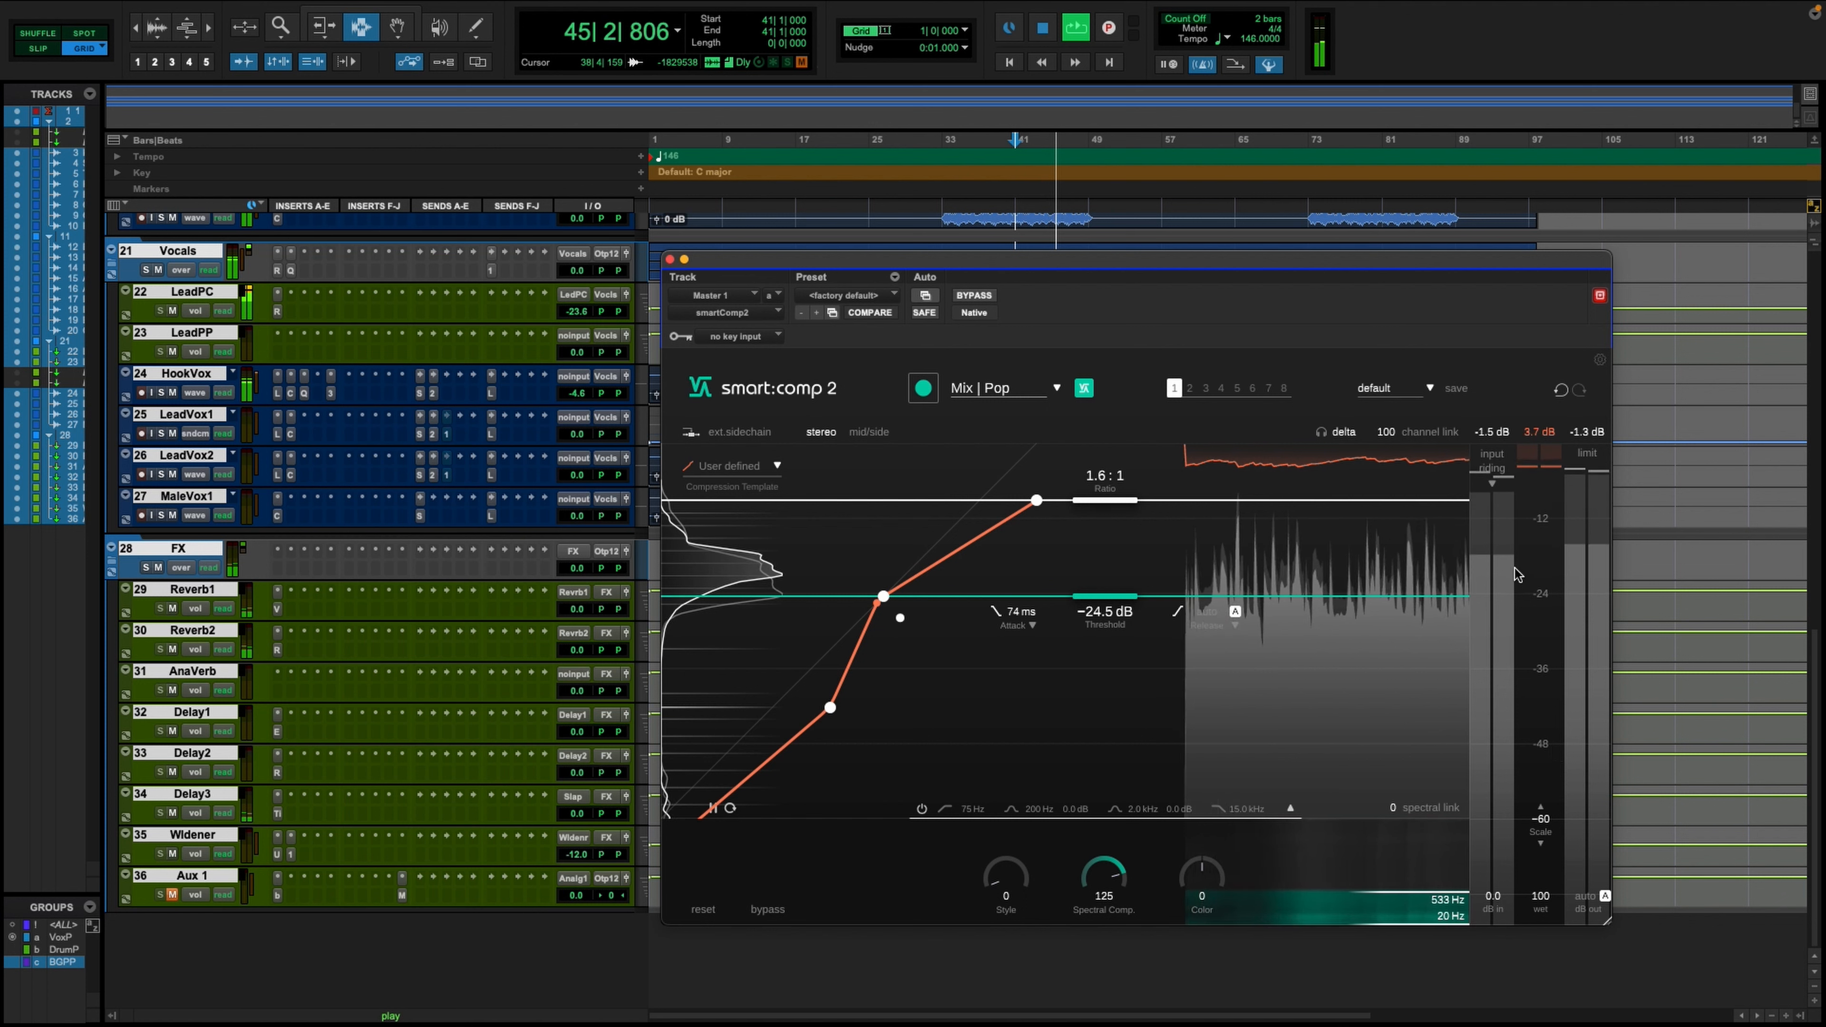
pyautogui.click(1490, 488)
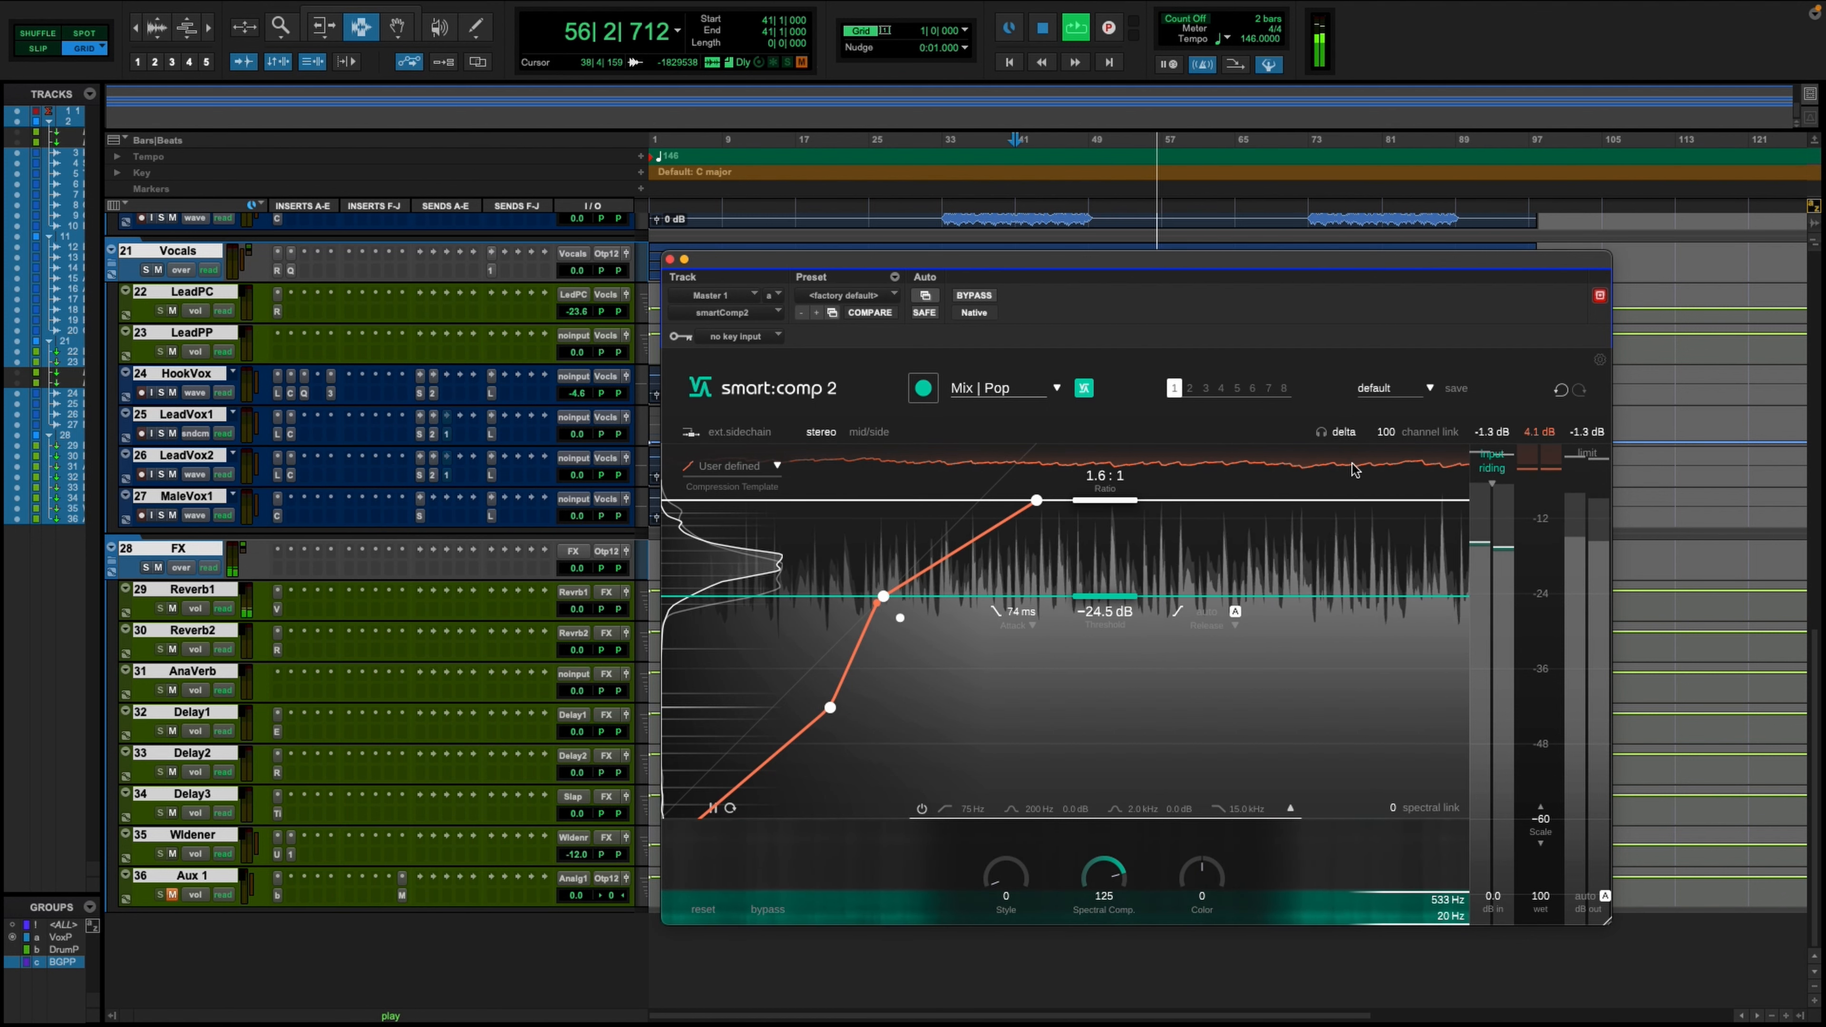
pyautogui.click(1342, 432)
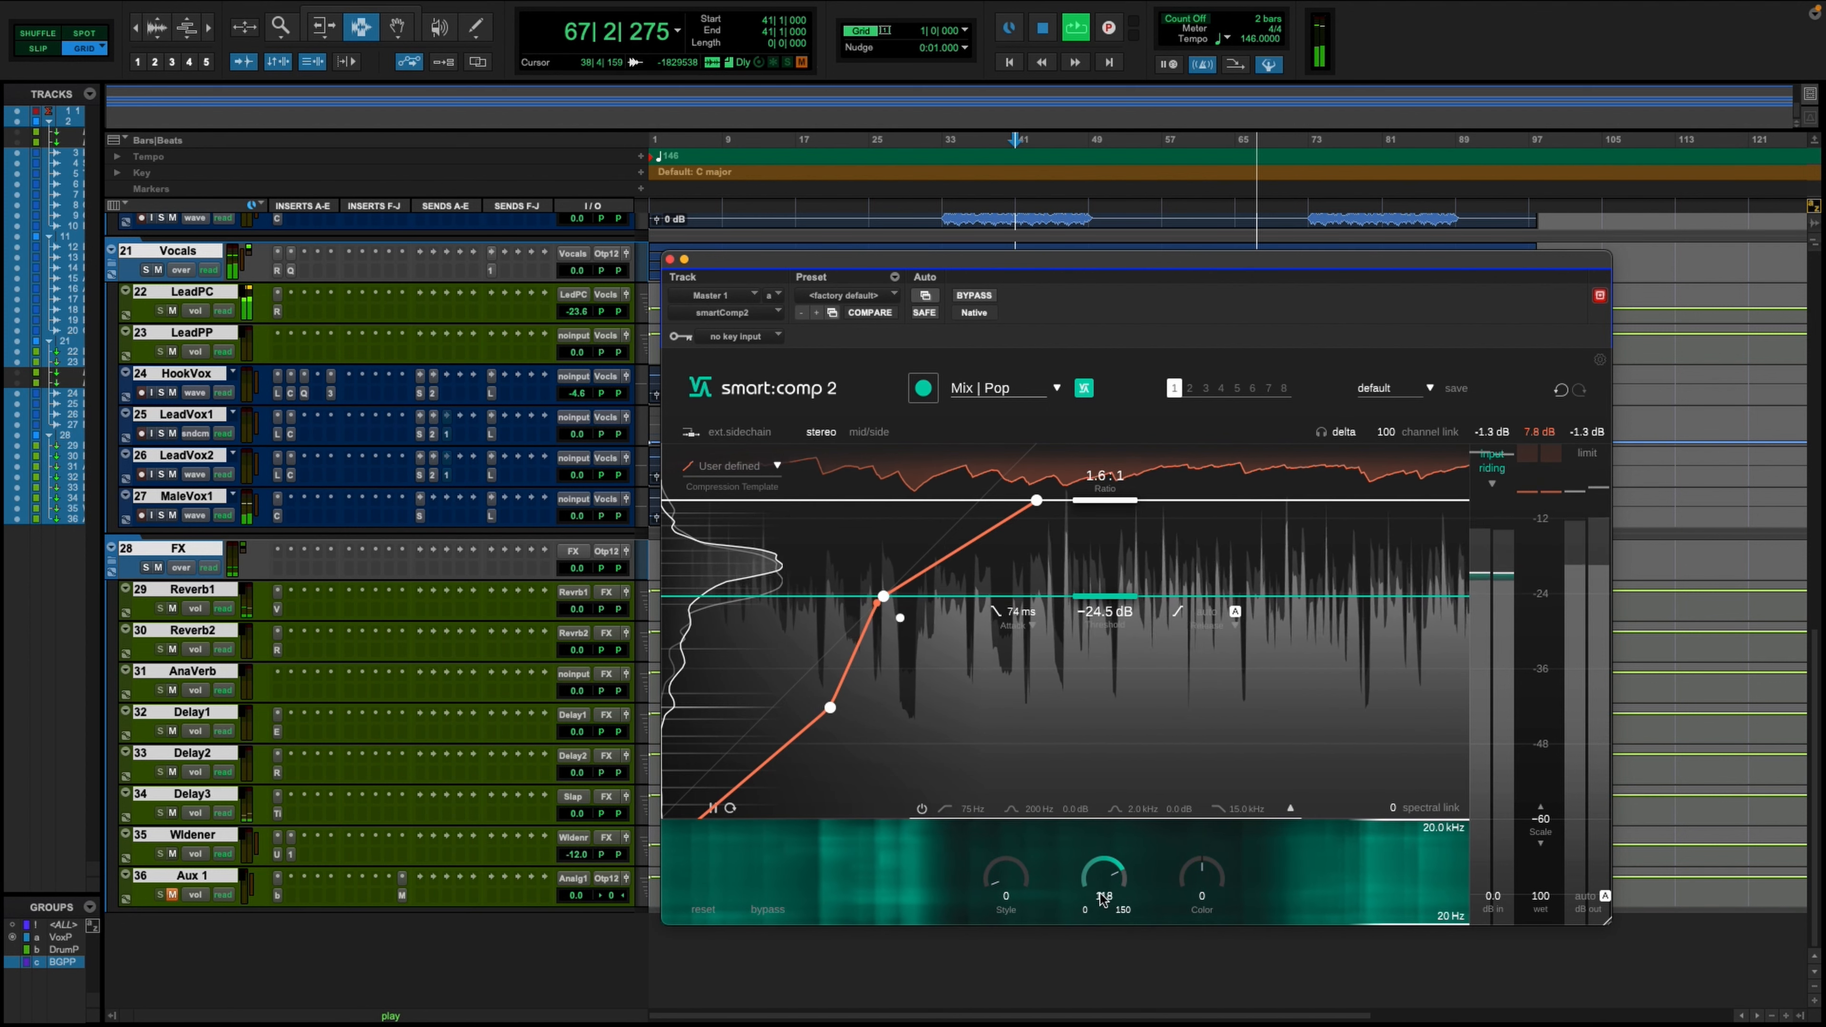
# - Set the master compressor's Spectral Comp. amount to 86 and stop playback
pyautogui.moveTo(1104, 900); pyautogui.dragTo(1088, 938)
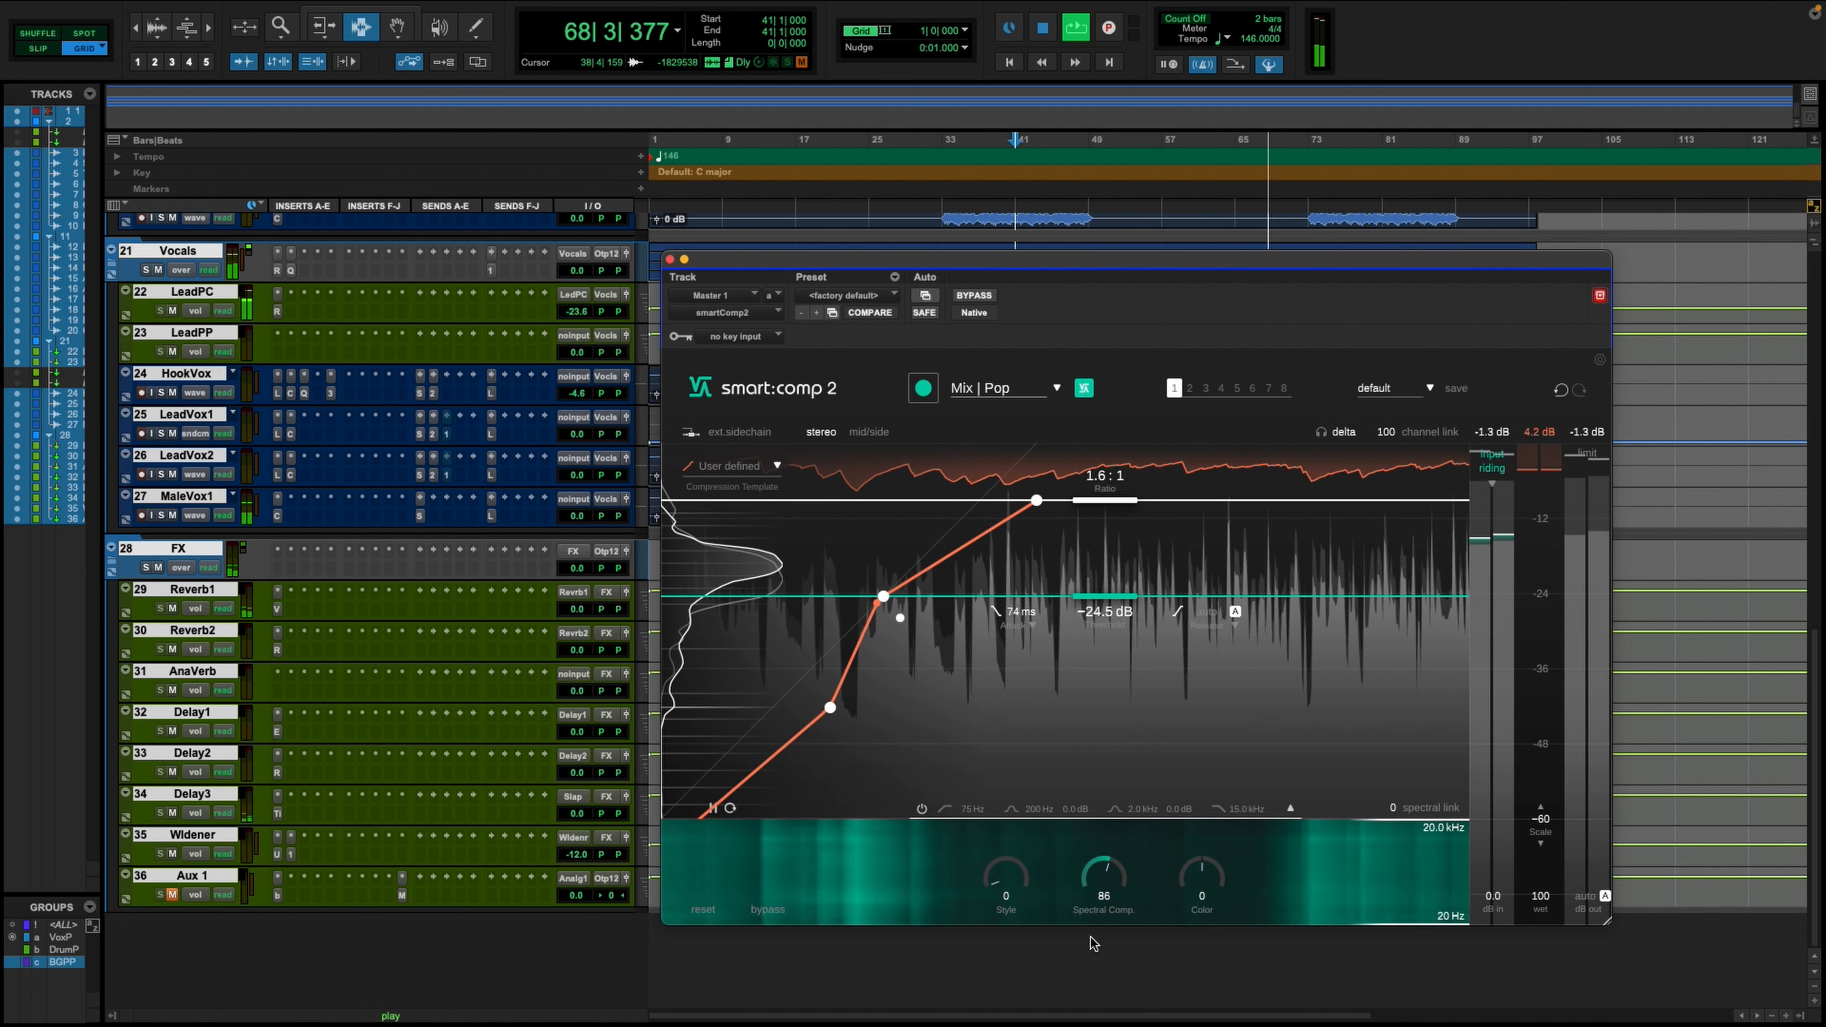
pyautogui.press('space')
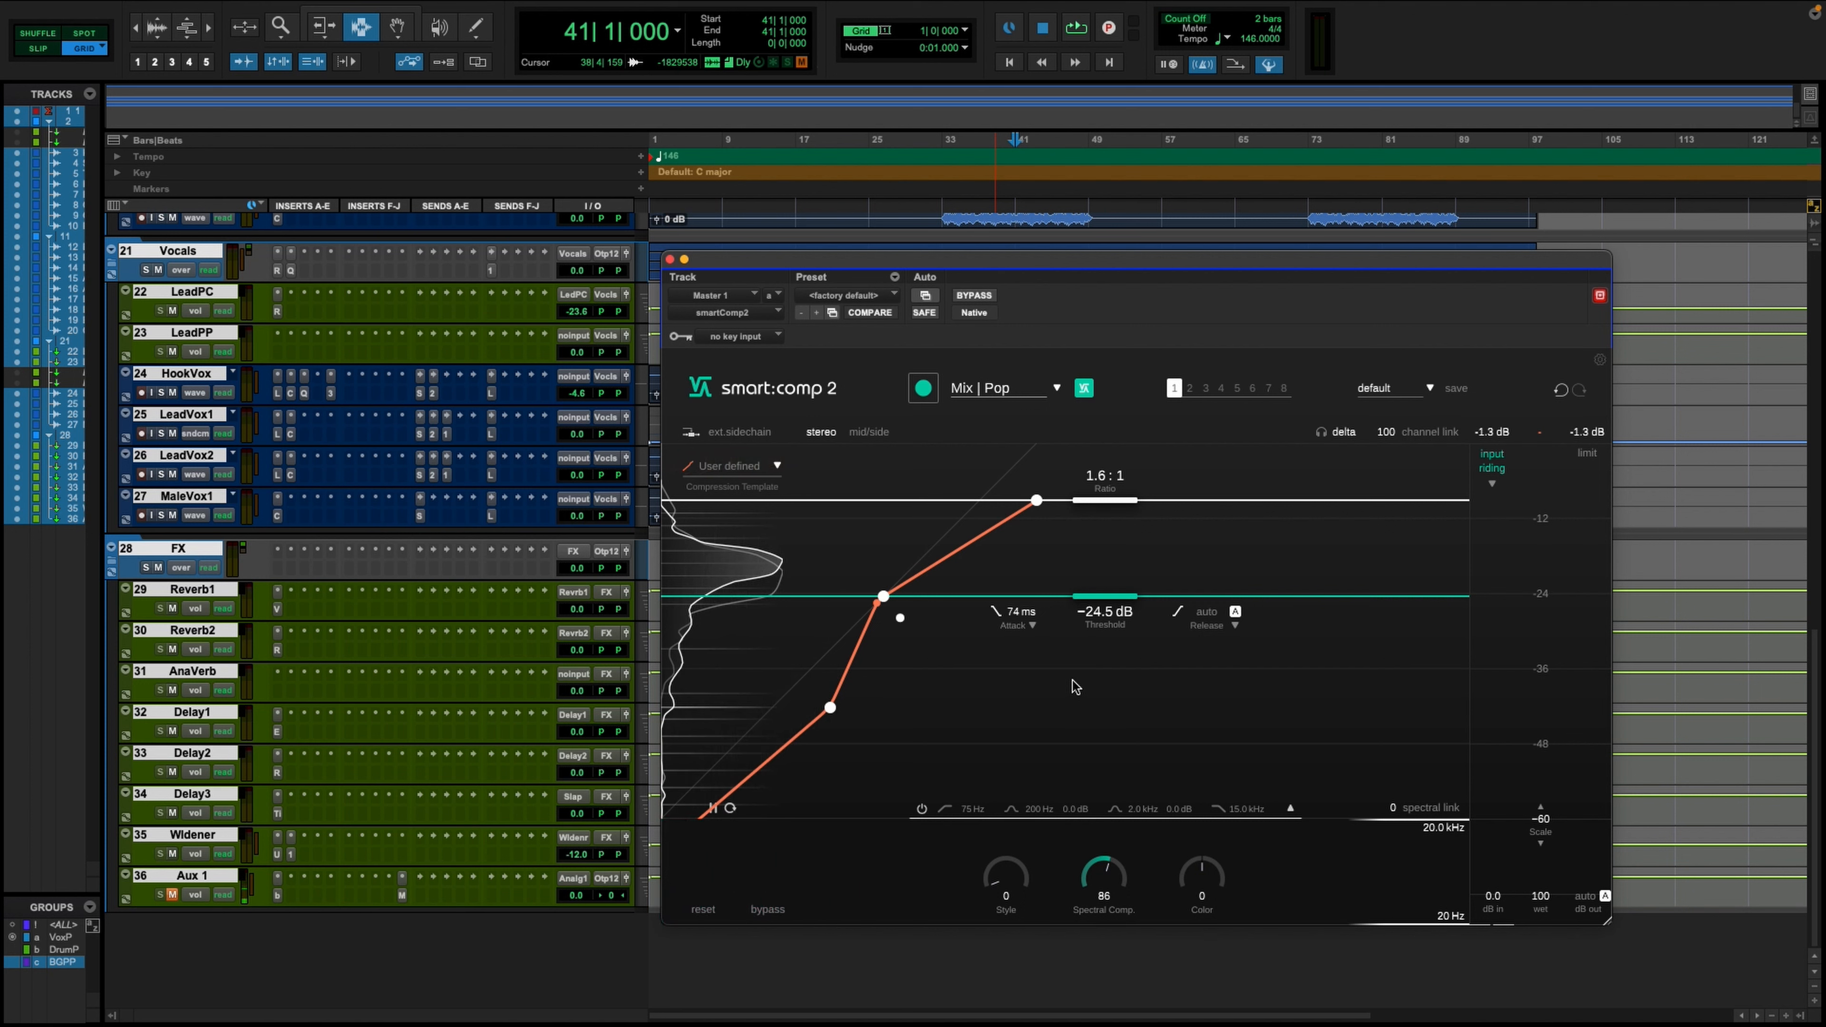
# - Open smart:comp 2 on the Bass track, choose the Bass | Electric profile and let it learn settings from playback
pyautogui.scroll(10, 453, 692)
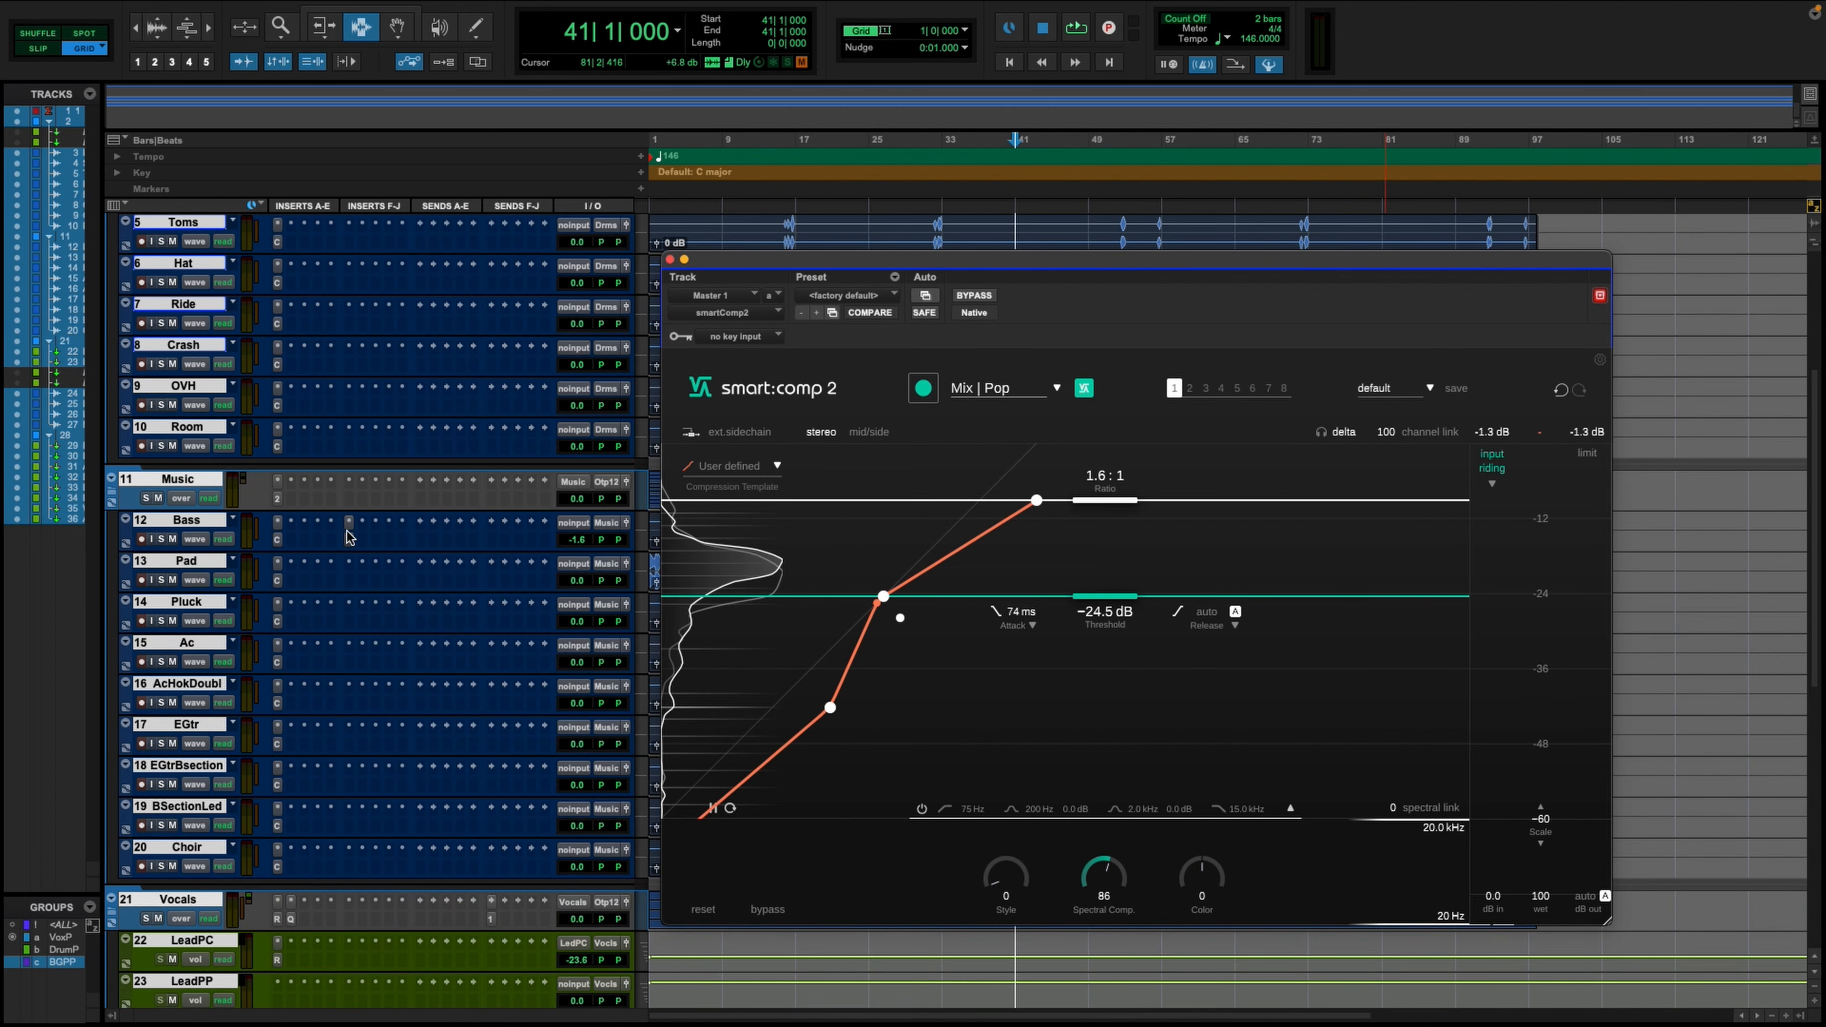
pyautogui.click(349, 536)
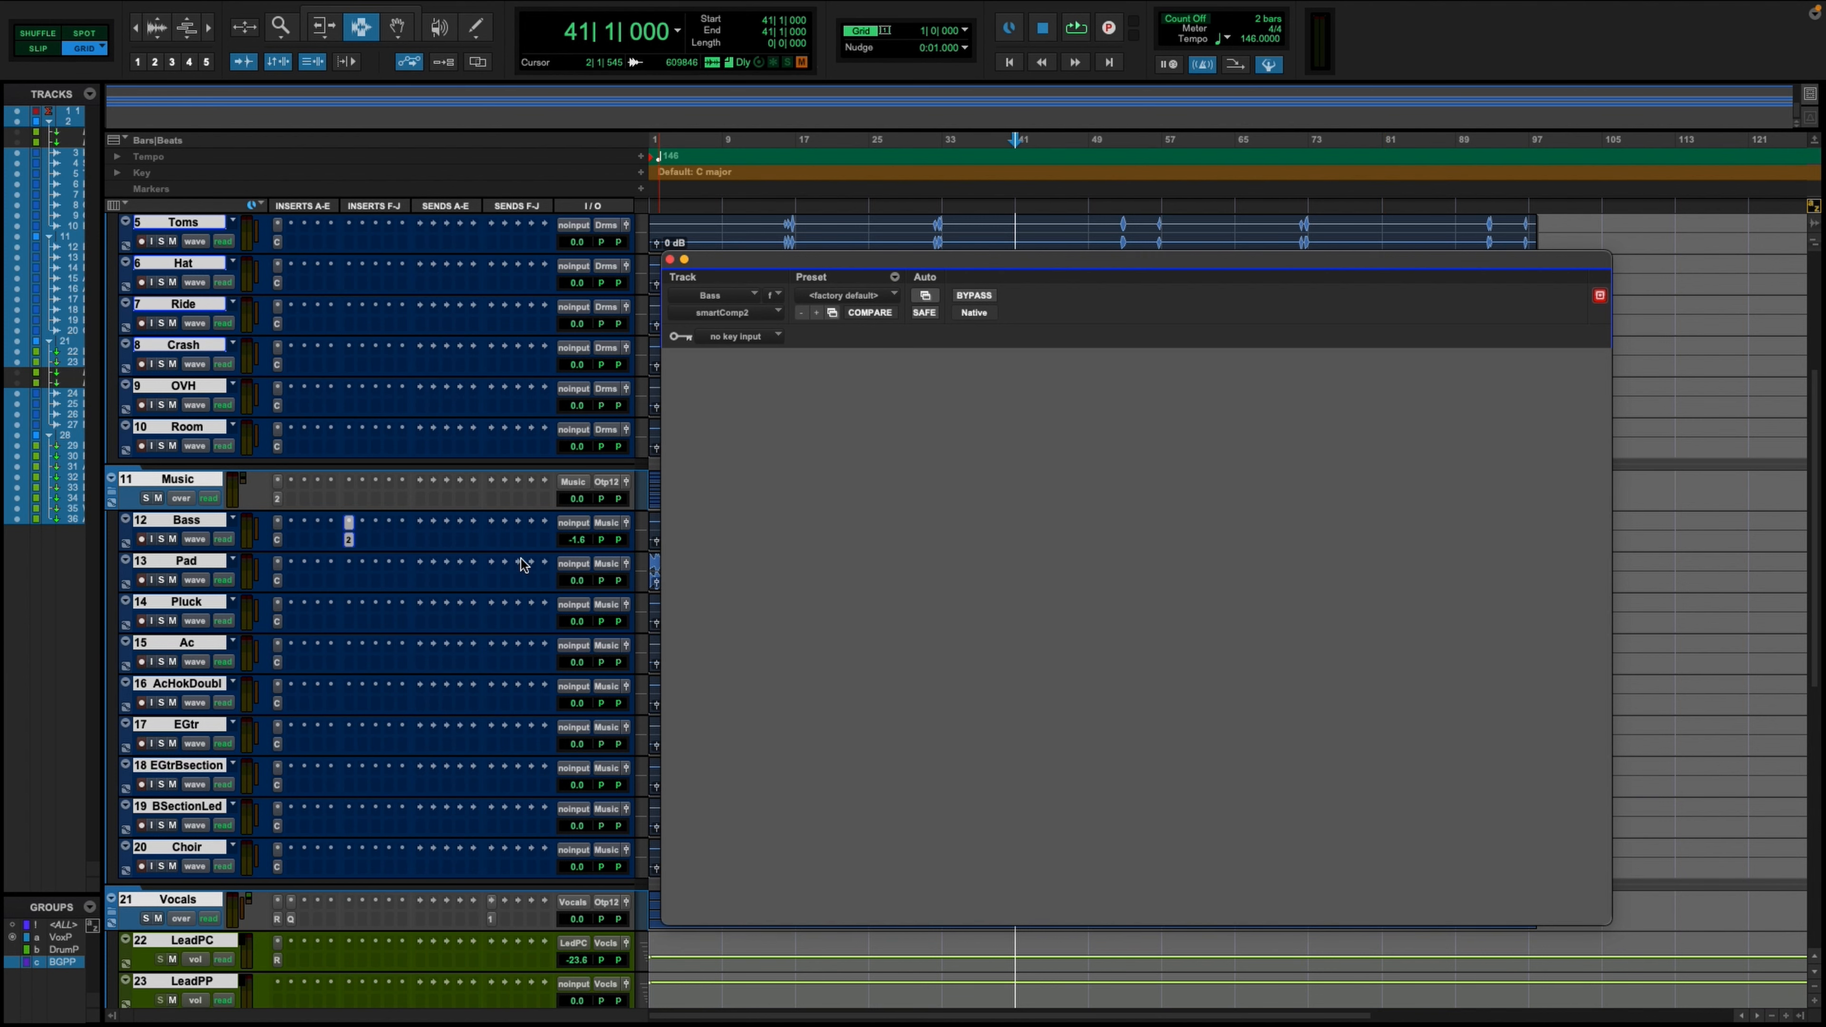
pyautogui.click(1009, 386)
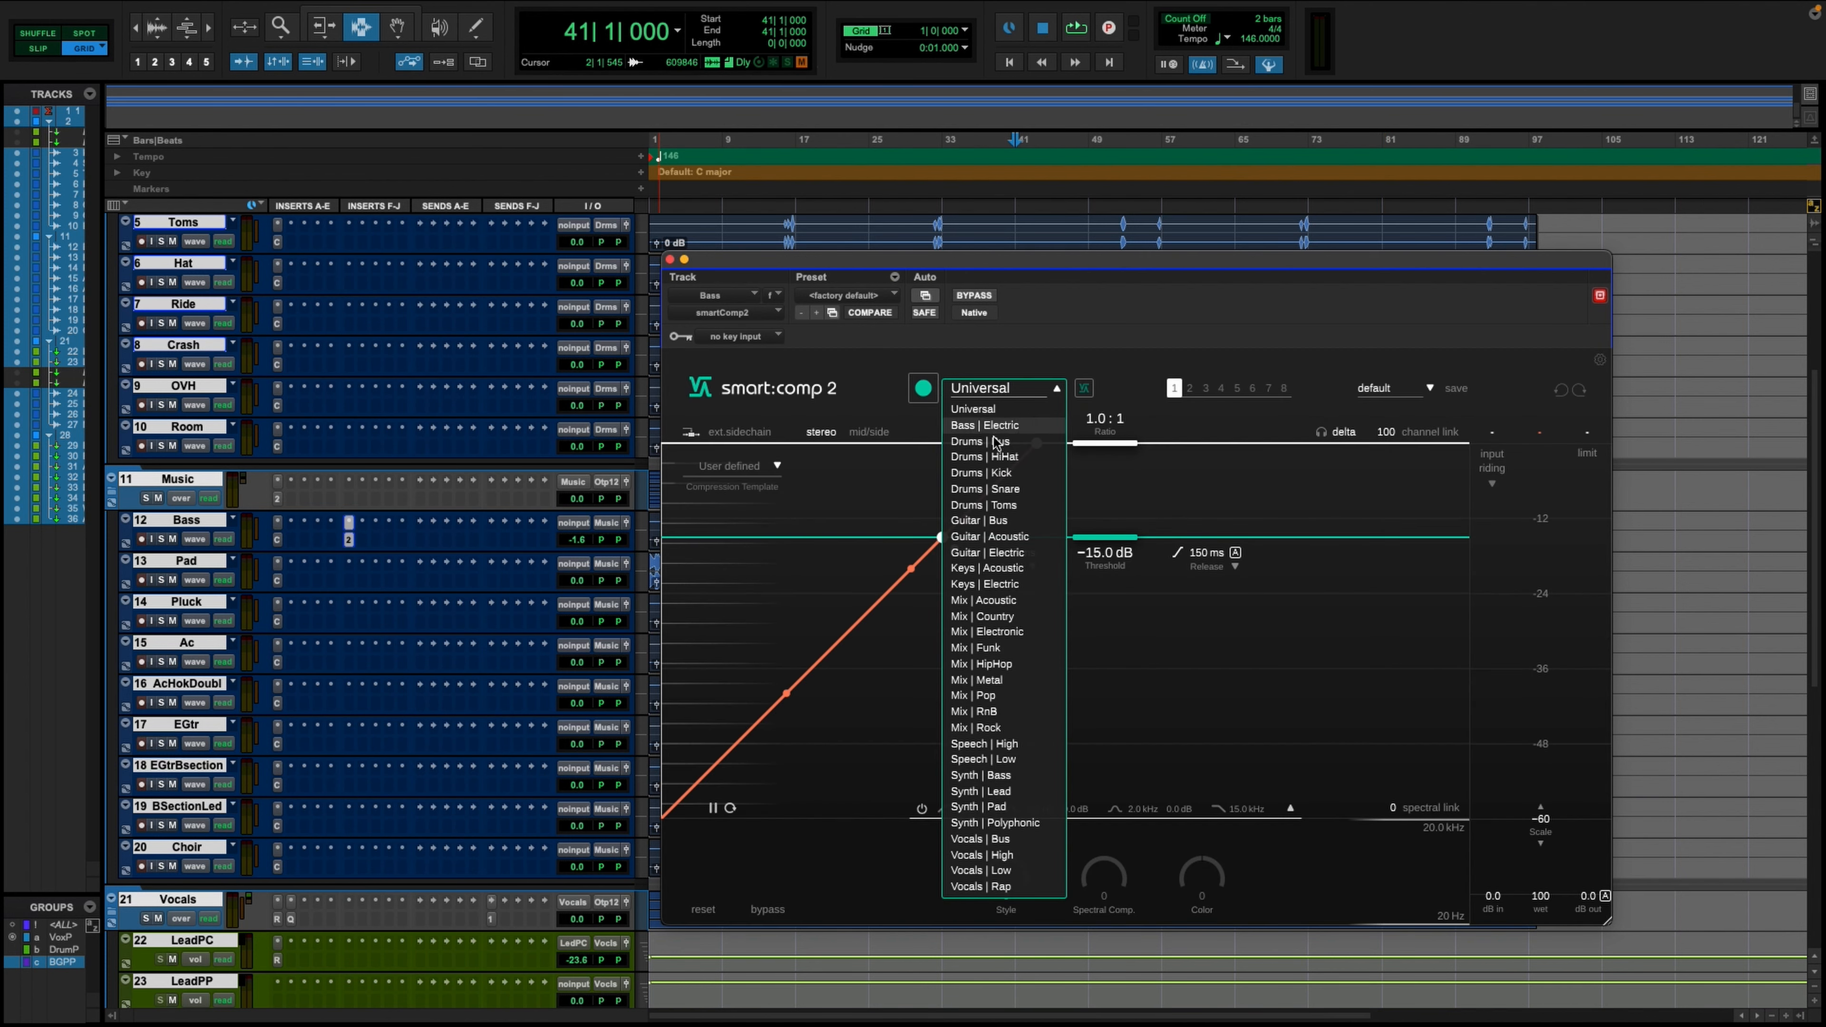
pyautogui.click(959, 428)
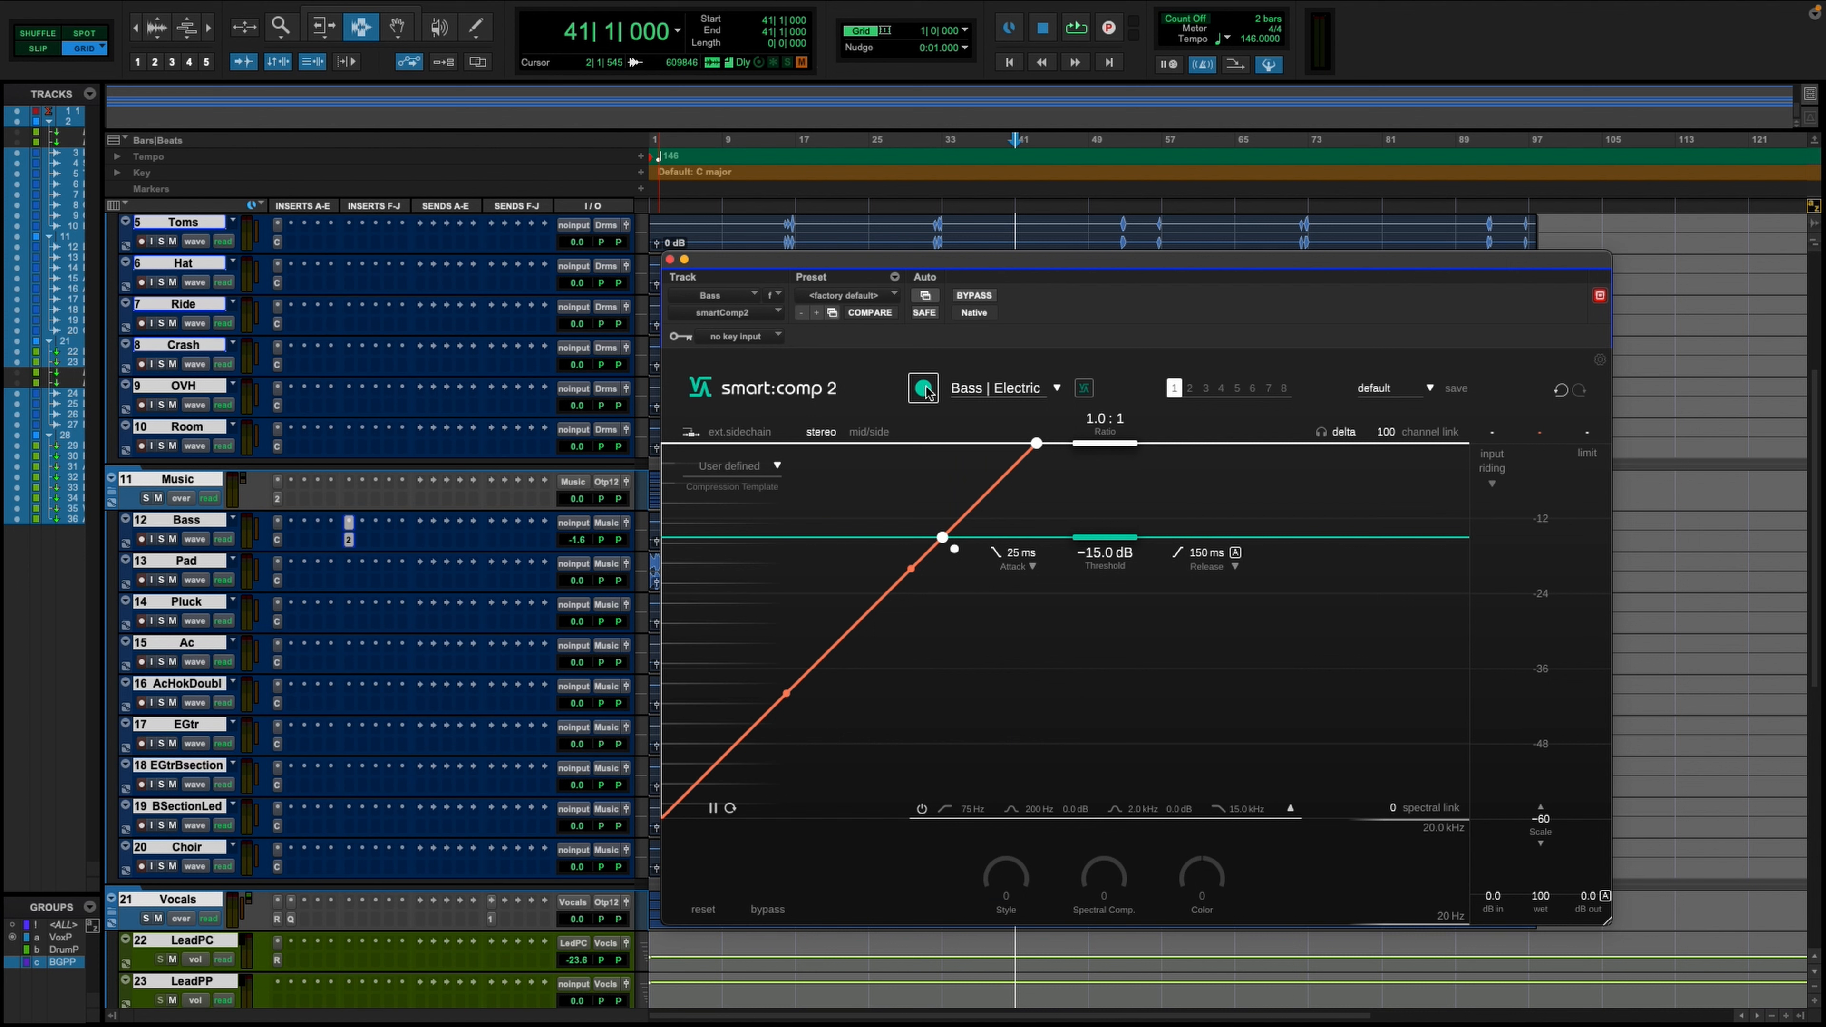
pyautogui.click(924, 389)
pyautogui.press('space')
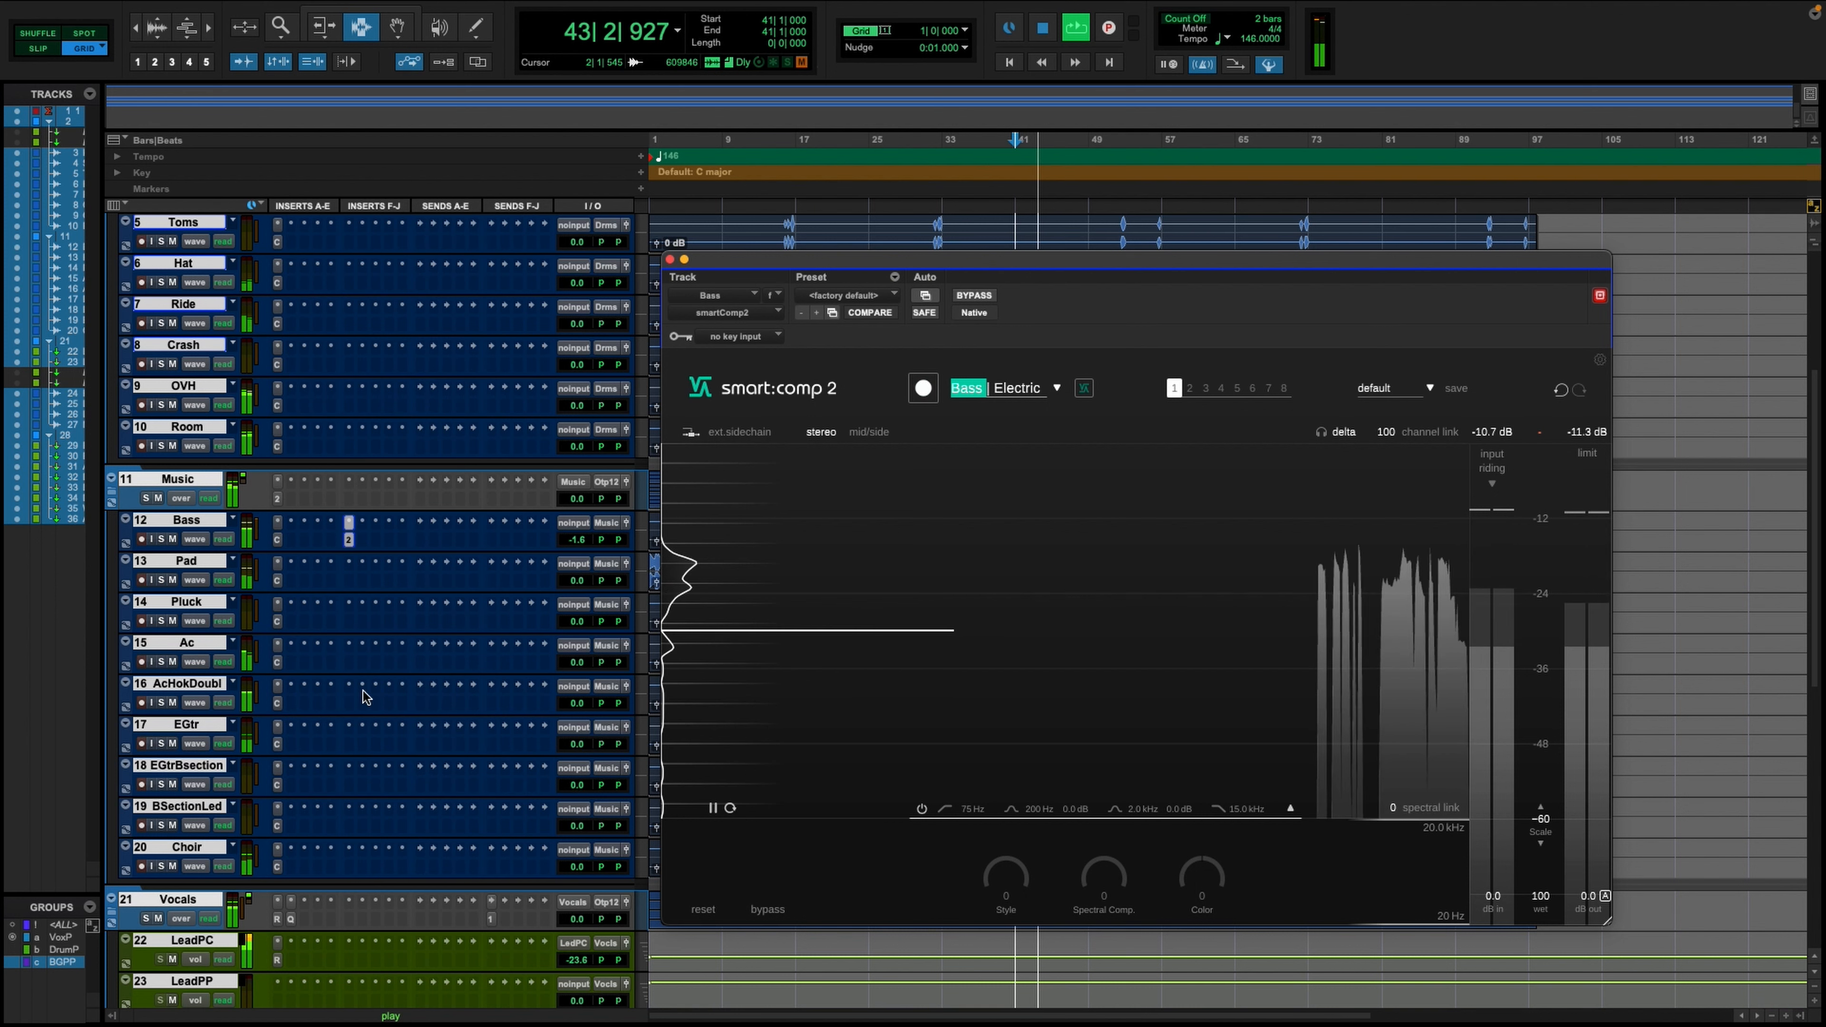
pyautogui.scroll(4, 366, 696)
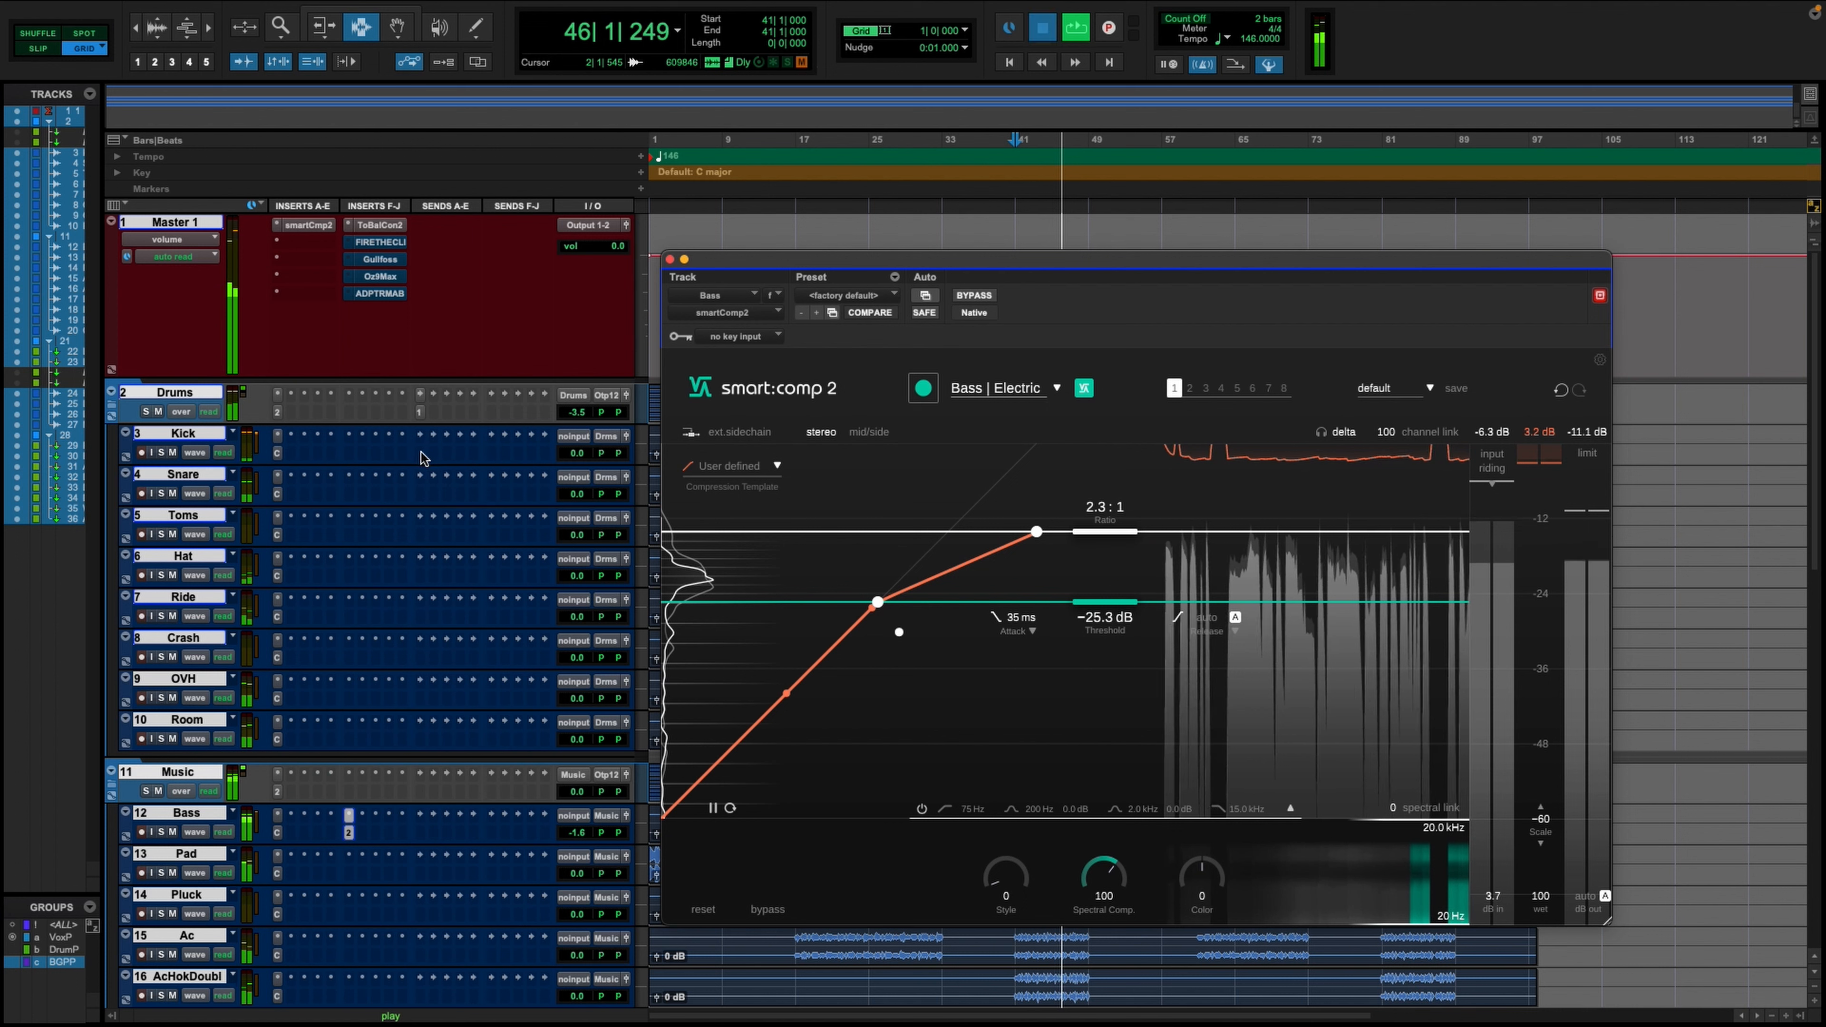
pyautogui.press('space')
# - Assign the first send on the Kick track to Bus 15 (Mono) and place its send fader window over the track list
pyautogui.click(424, 393)
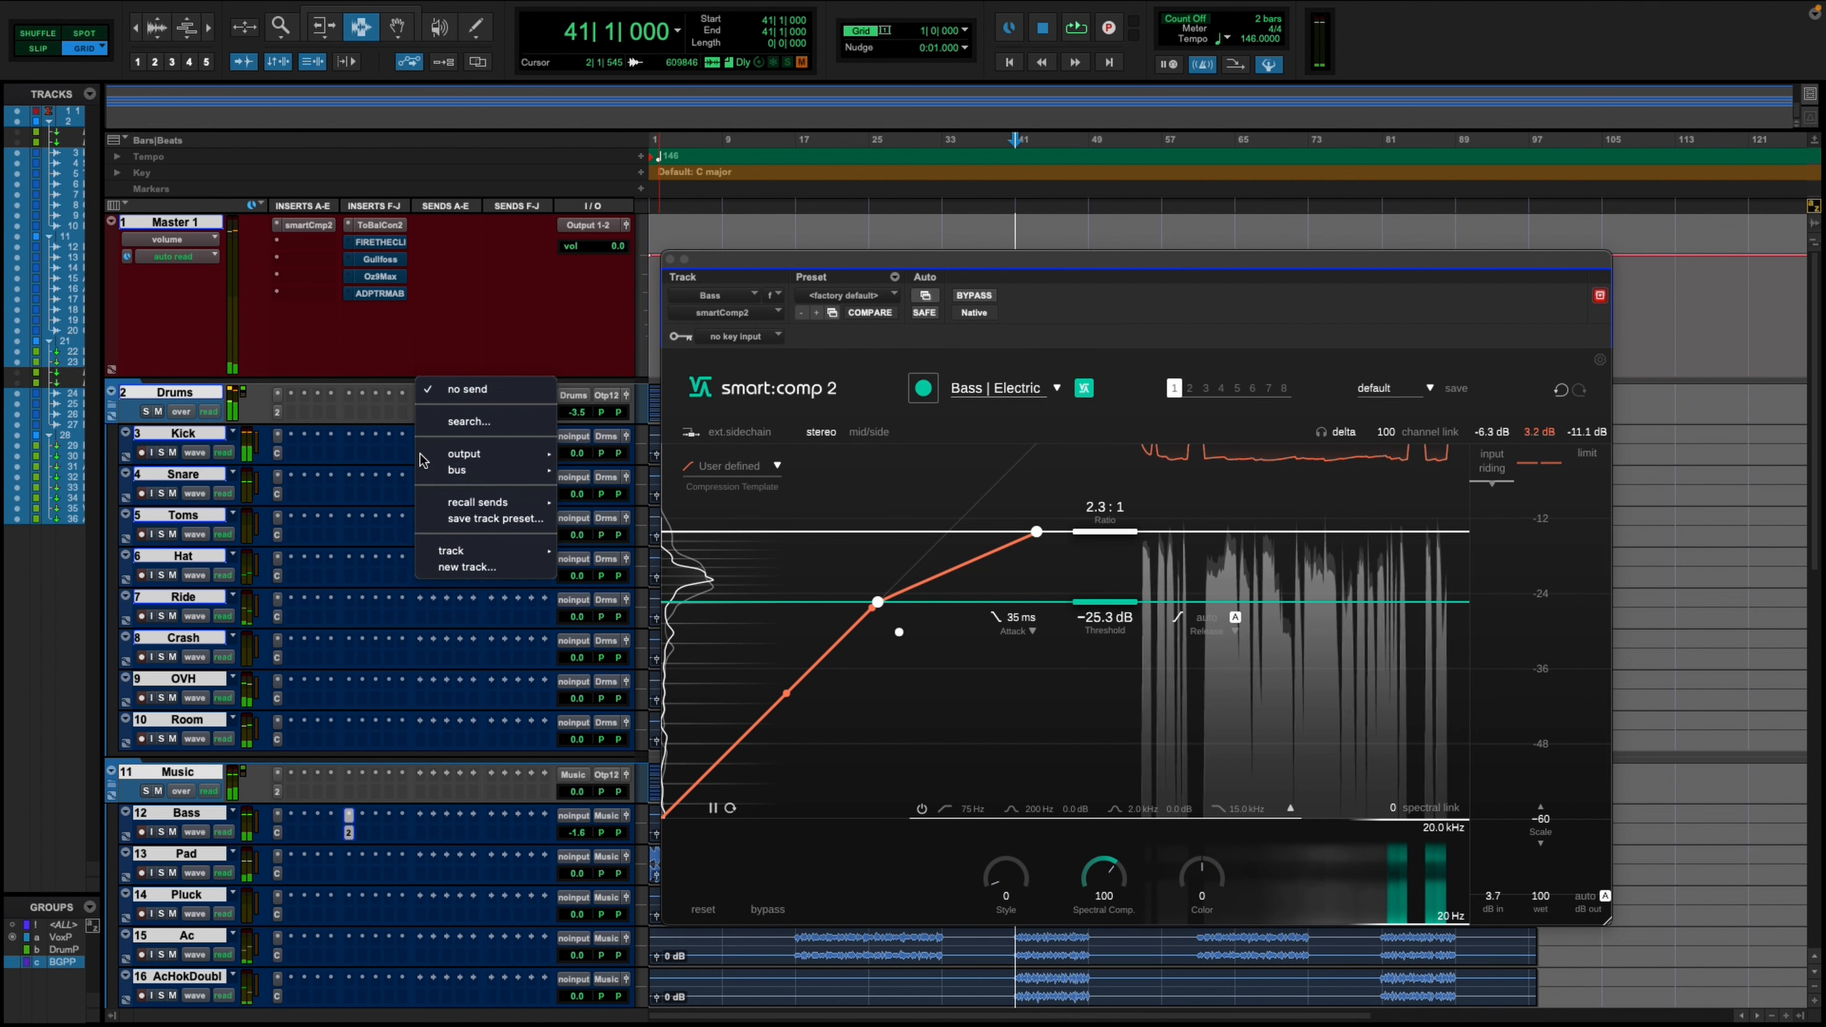
pyautogui.moveTo(560, 476)
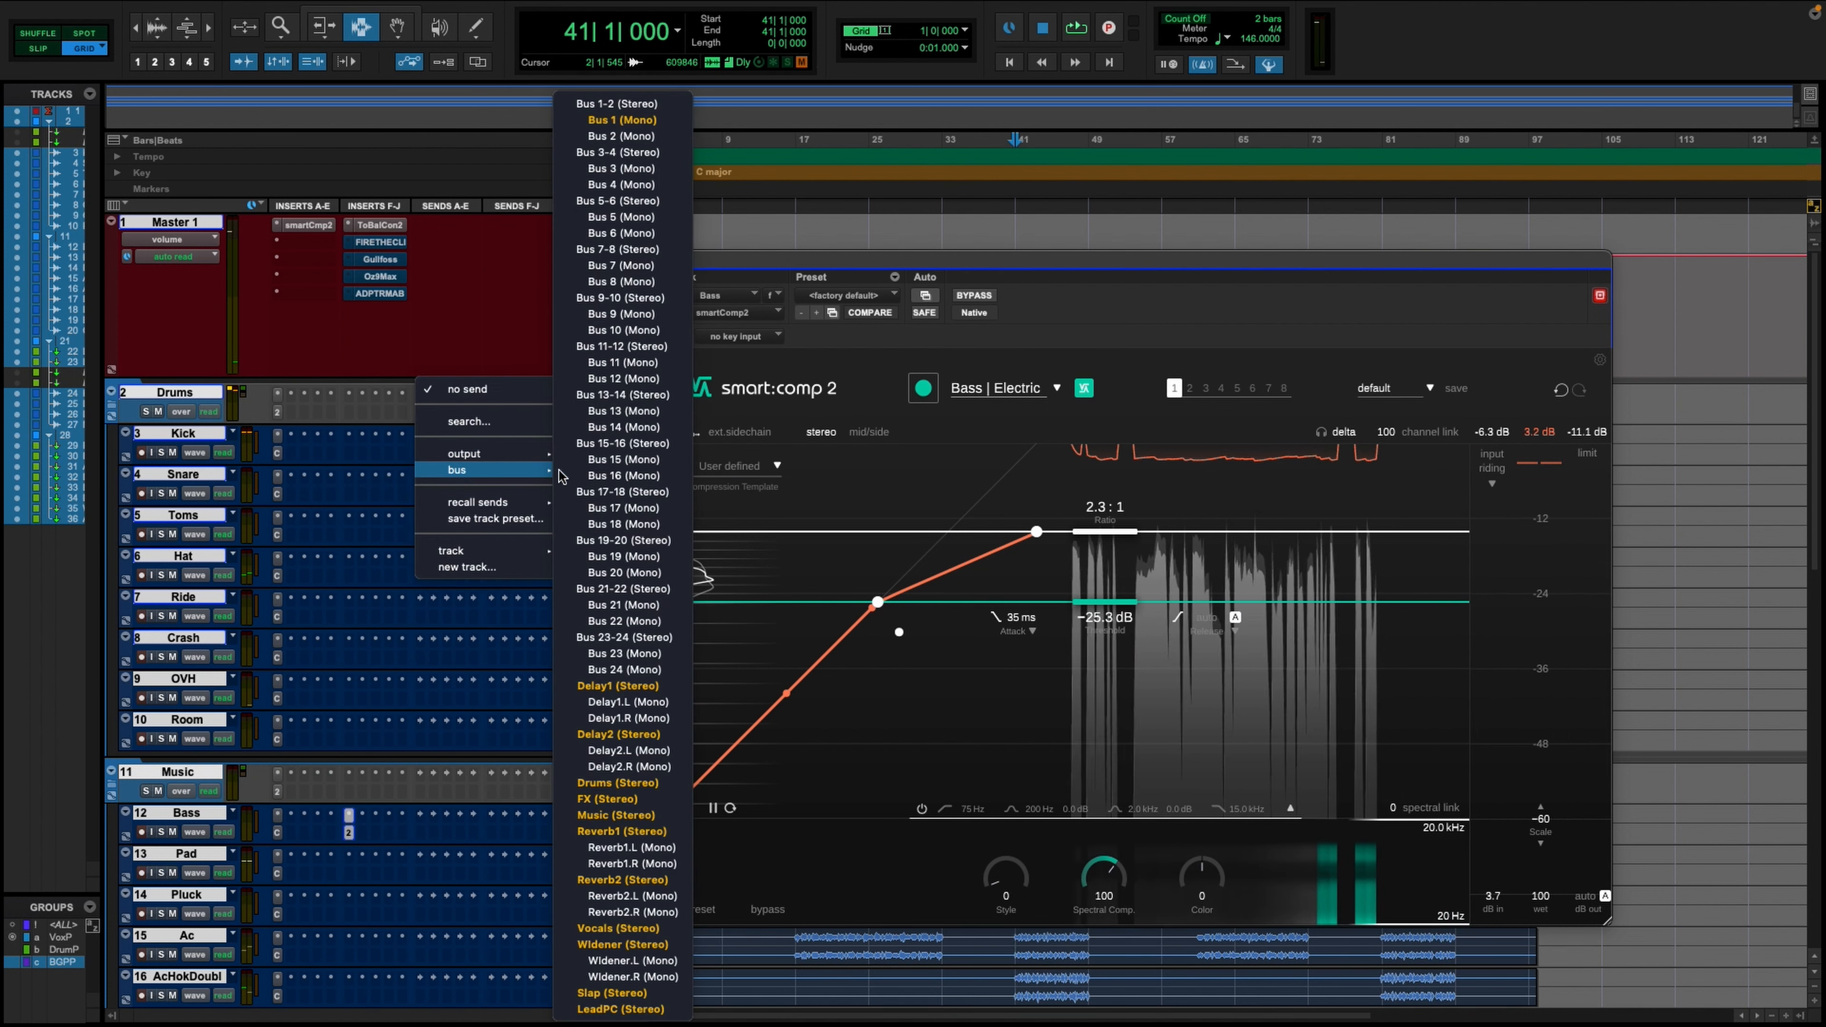
pyautogui.click(642, 459)
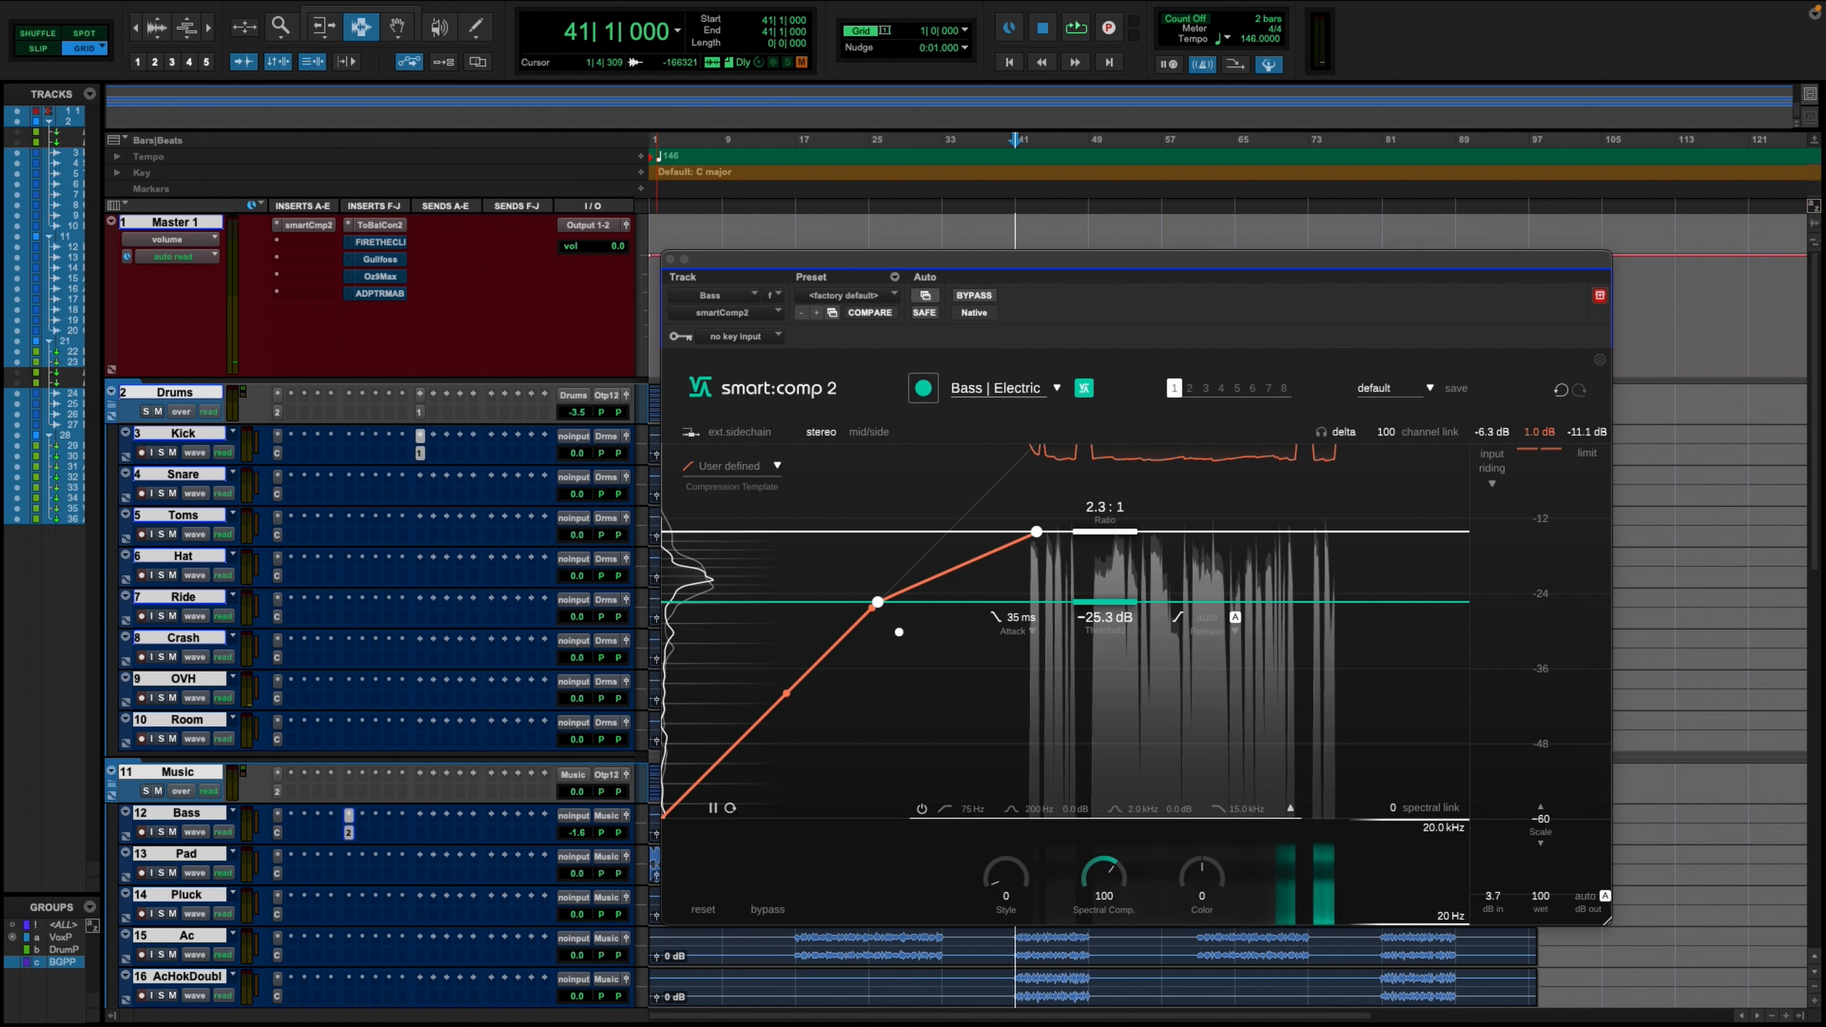
pyautogui.moveTo(512, 1025); pyautogui.dragTo(445, 306)
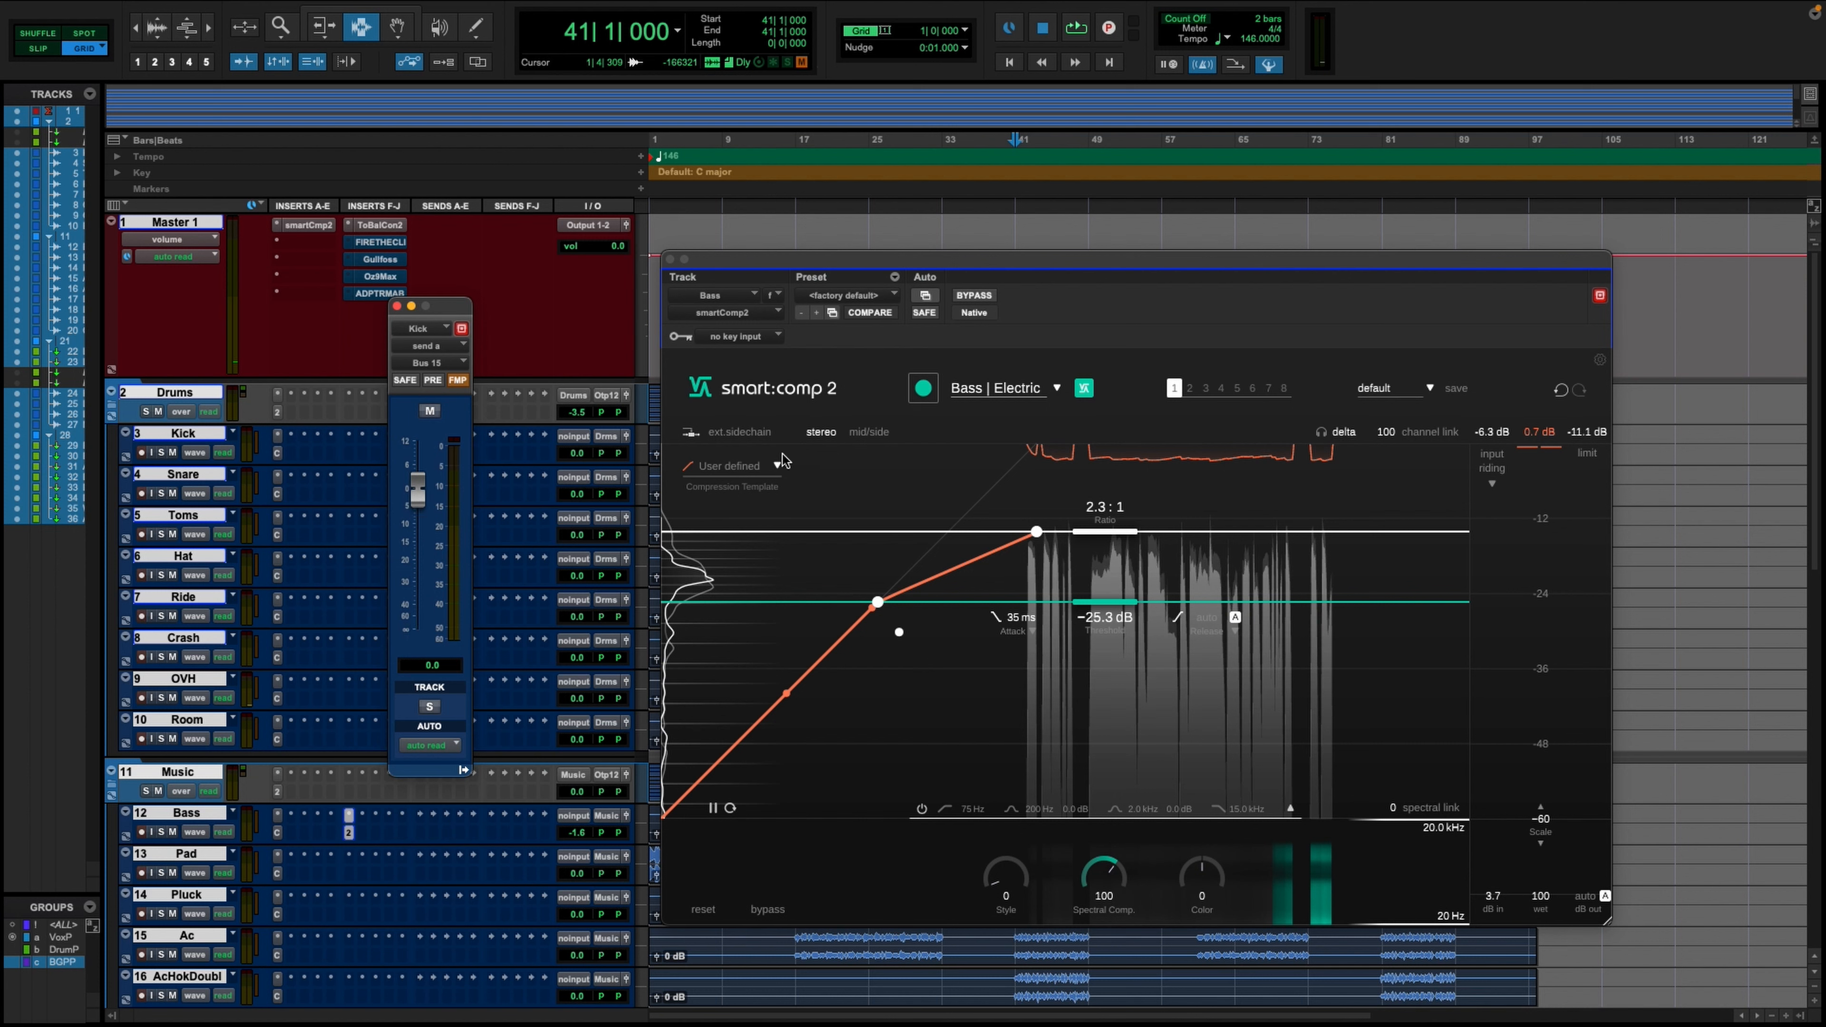
# - Enable the external sidechain on the Bass compressor and set its key input to Bus 1 (Mono)
pyautogui.click(741, 432)
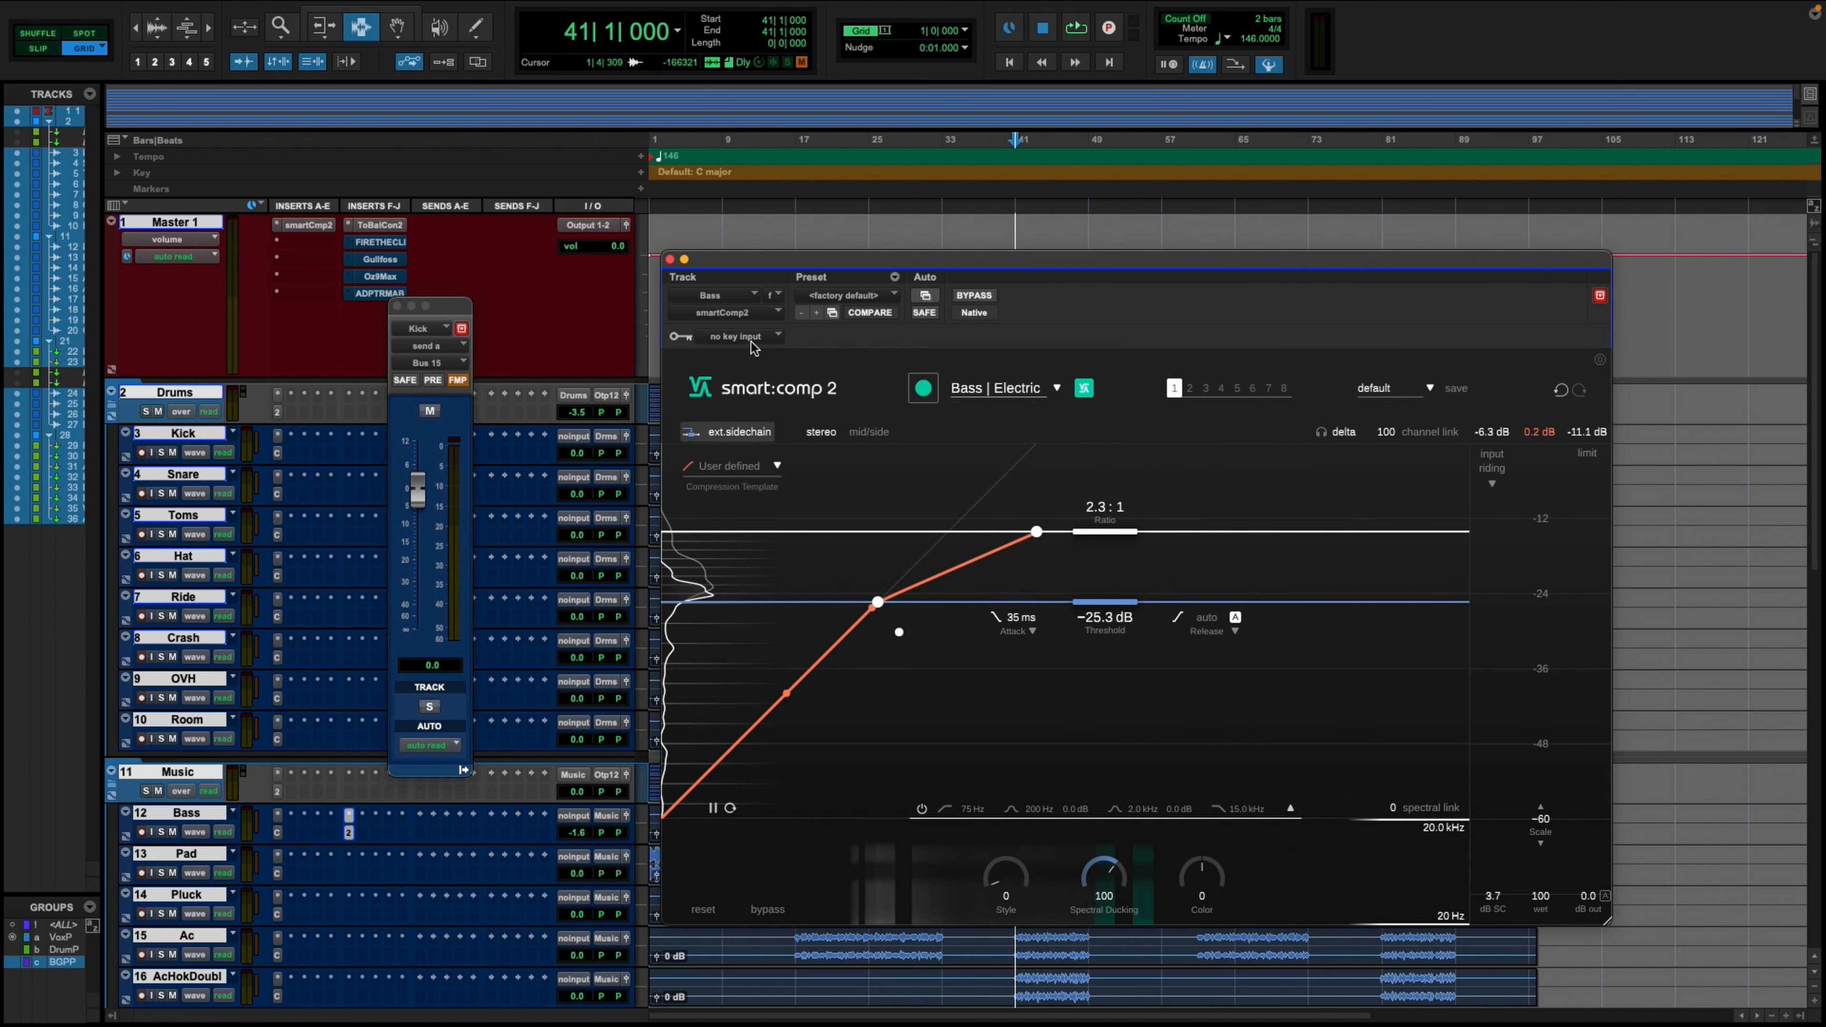
pyautogui.click(735, 336)
pyautogui.moveTo(778, 355)
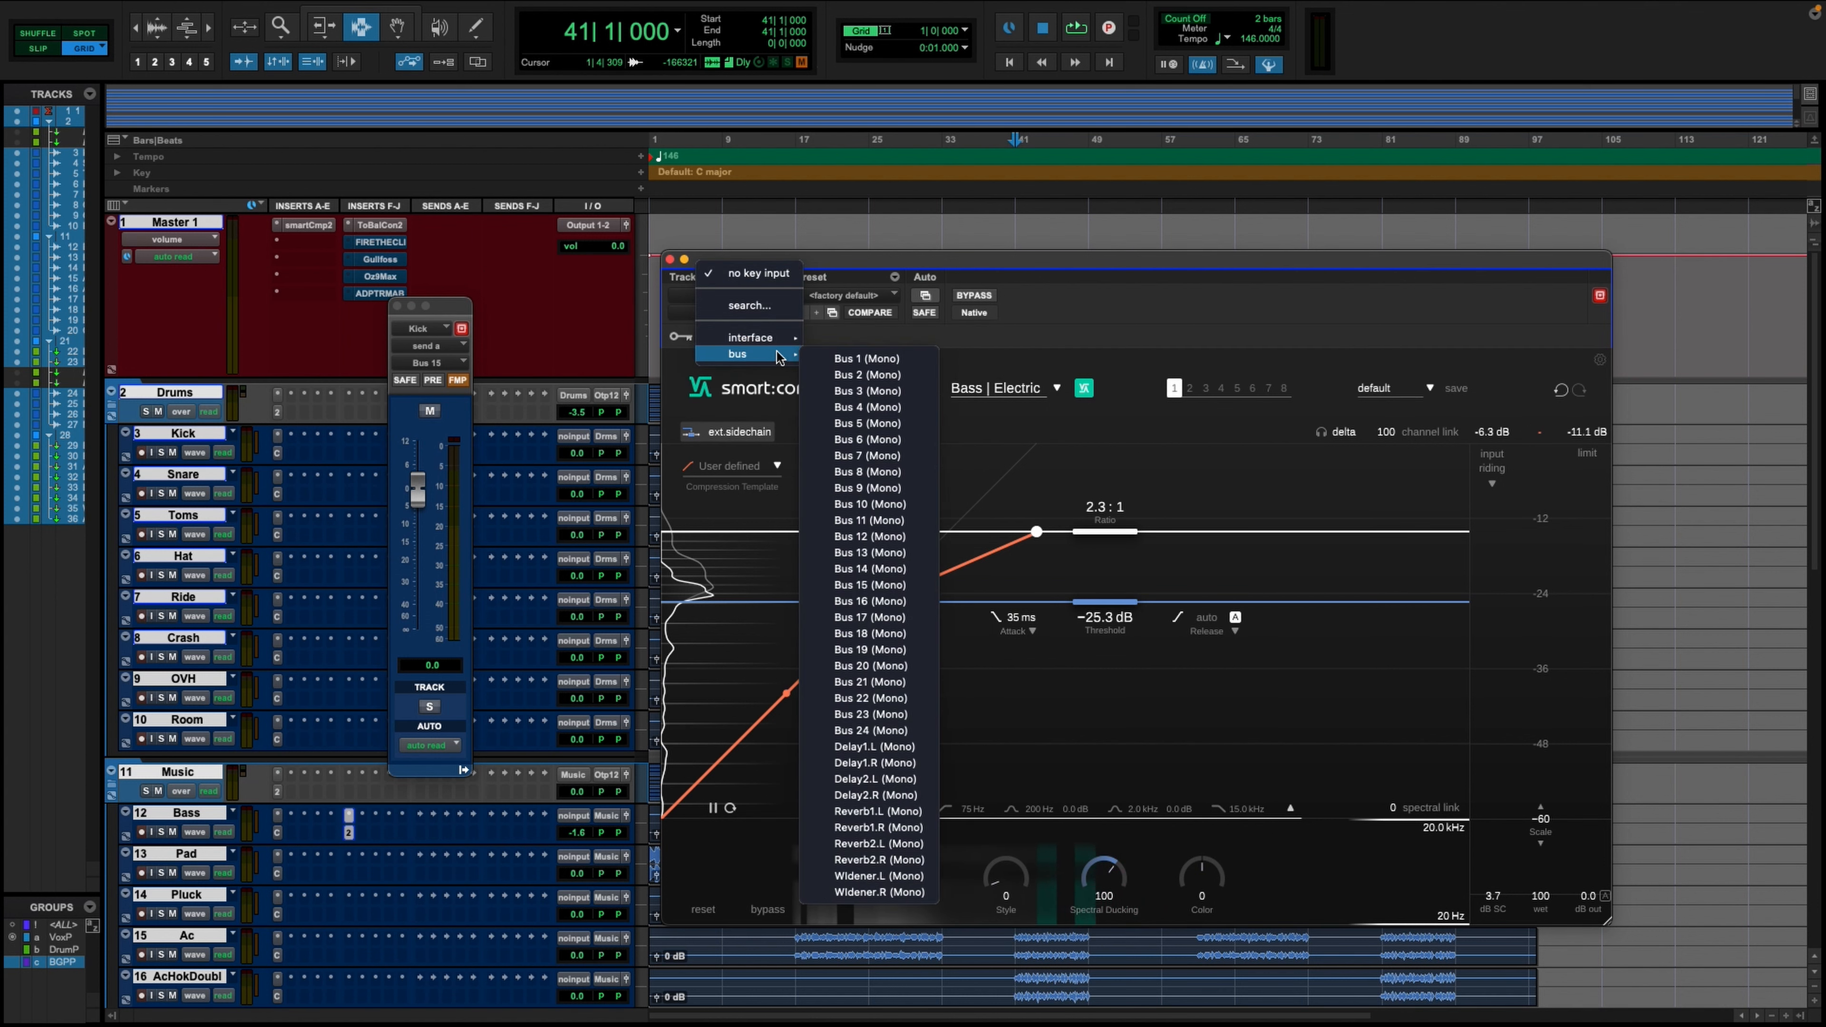
pyautogui.click(867, 359)
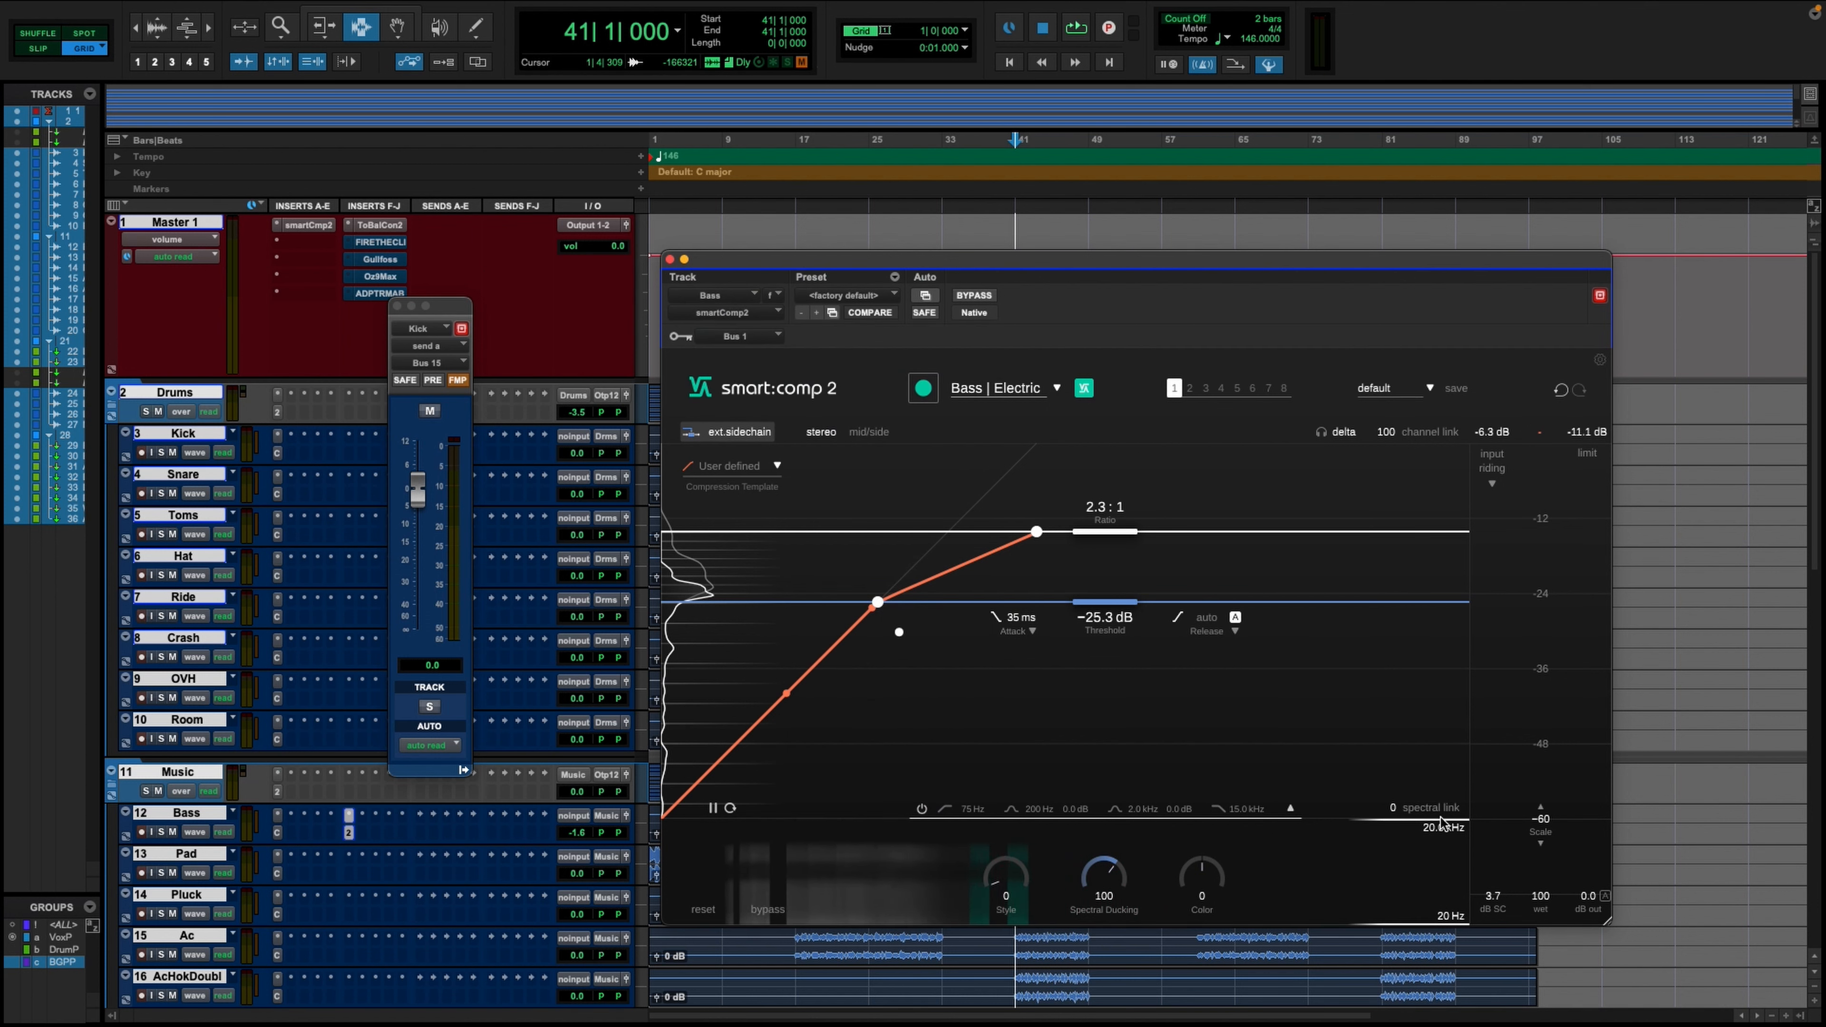
# - Lower the Bass compressor's spectral upper limit to 610 Hz and raise the spectral link to 100 during playback
pyautogui.moveTo(1440, 825); pyautogui.dragTo(1447, 877)
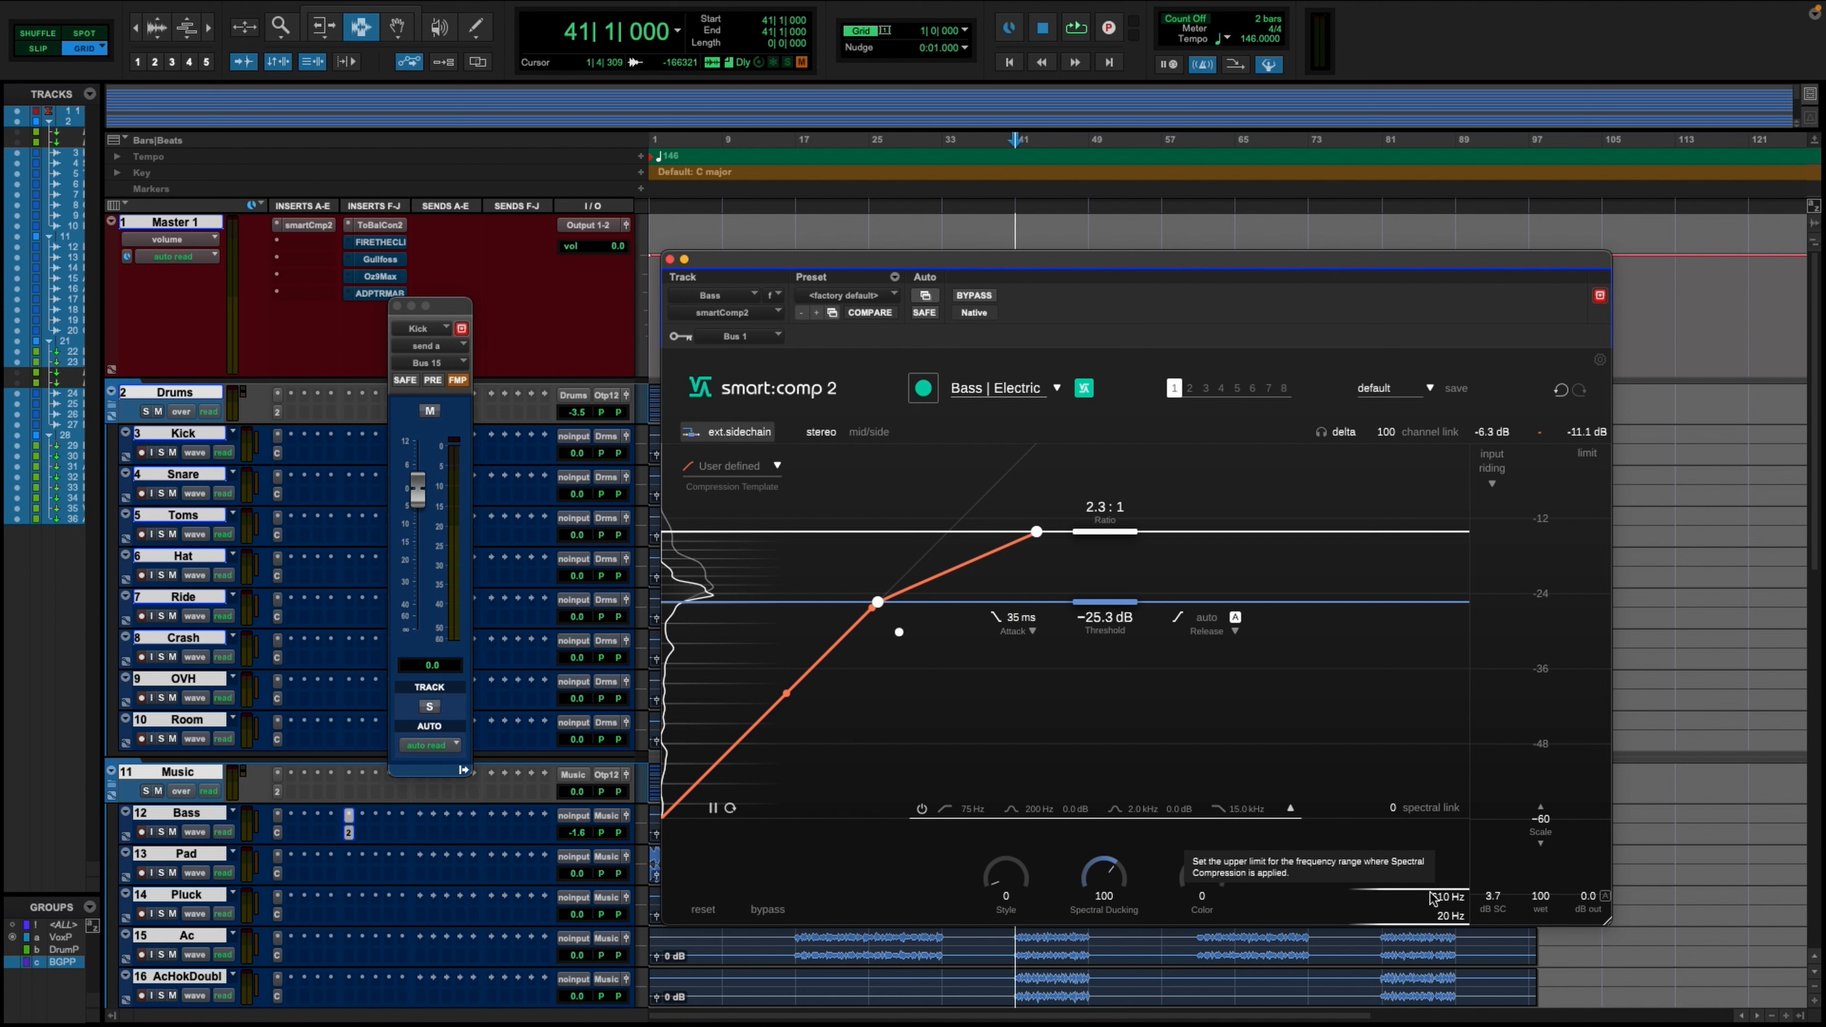
pyautogui.press('space')
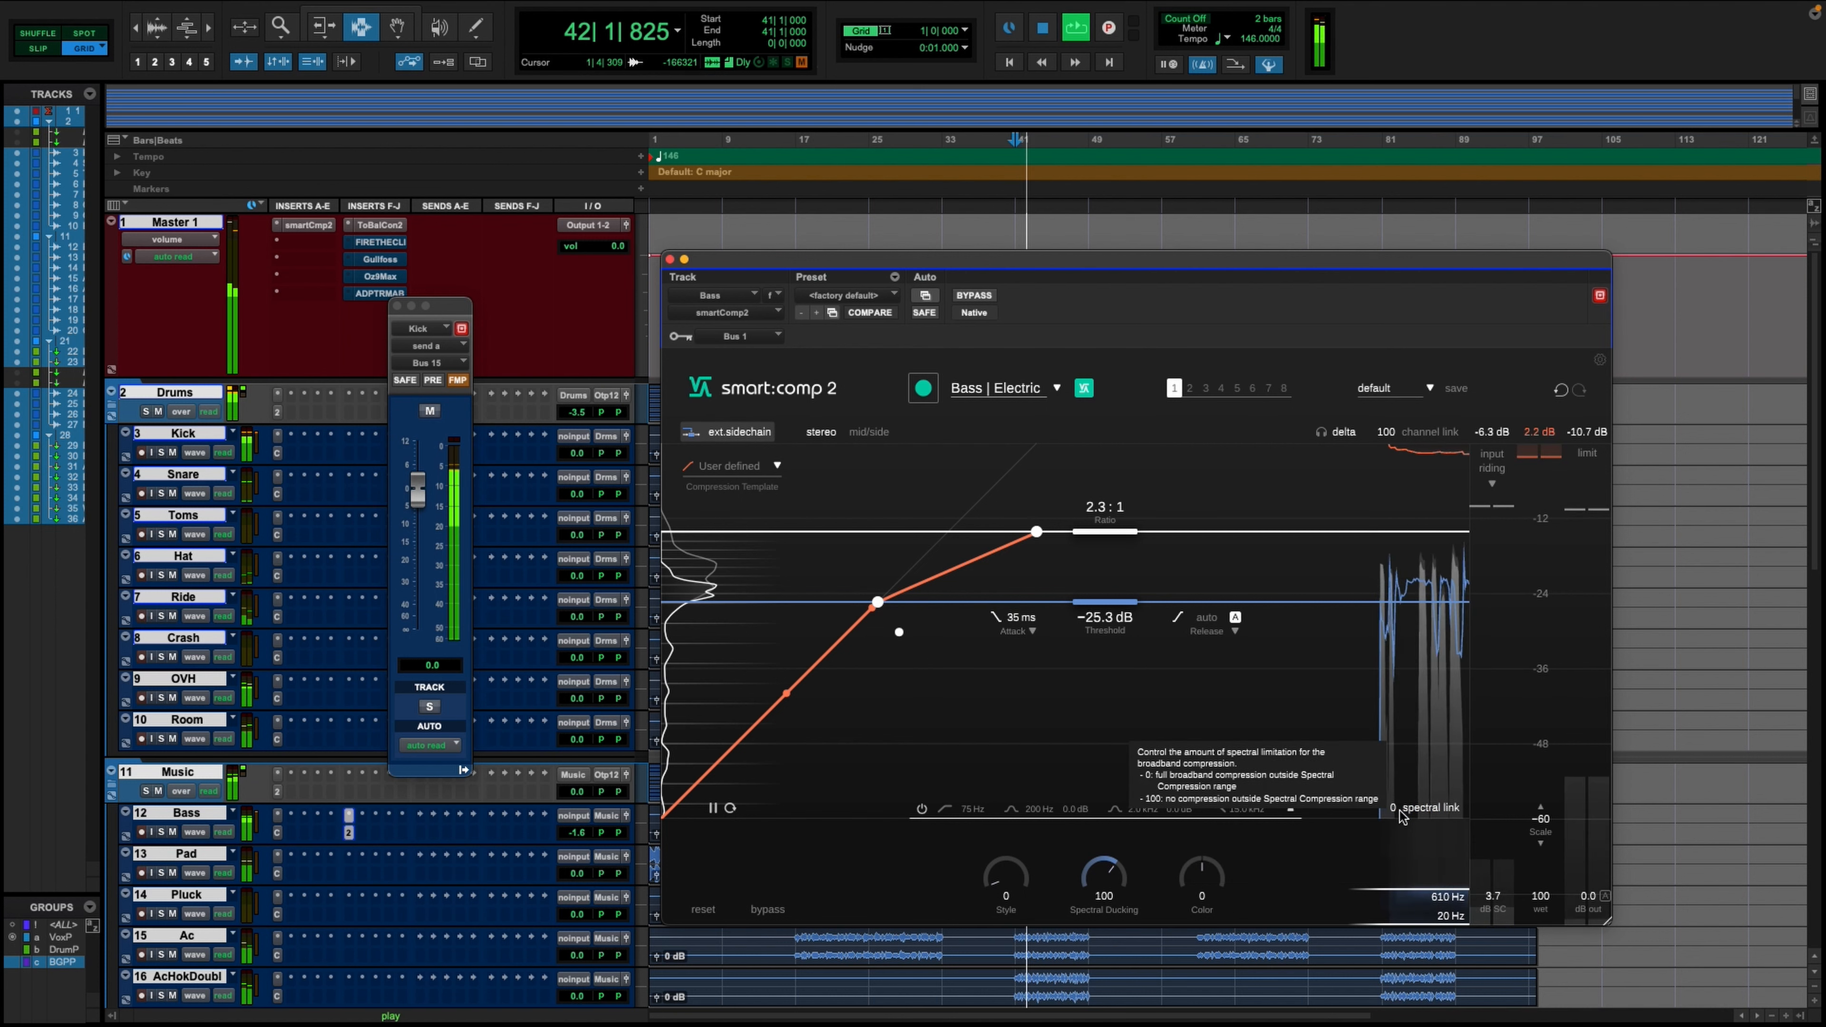
pyautogui.moveTo(1402, 815); pyautogui.dragTo(1394, 590)
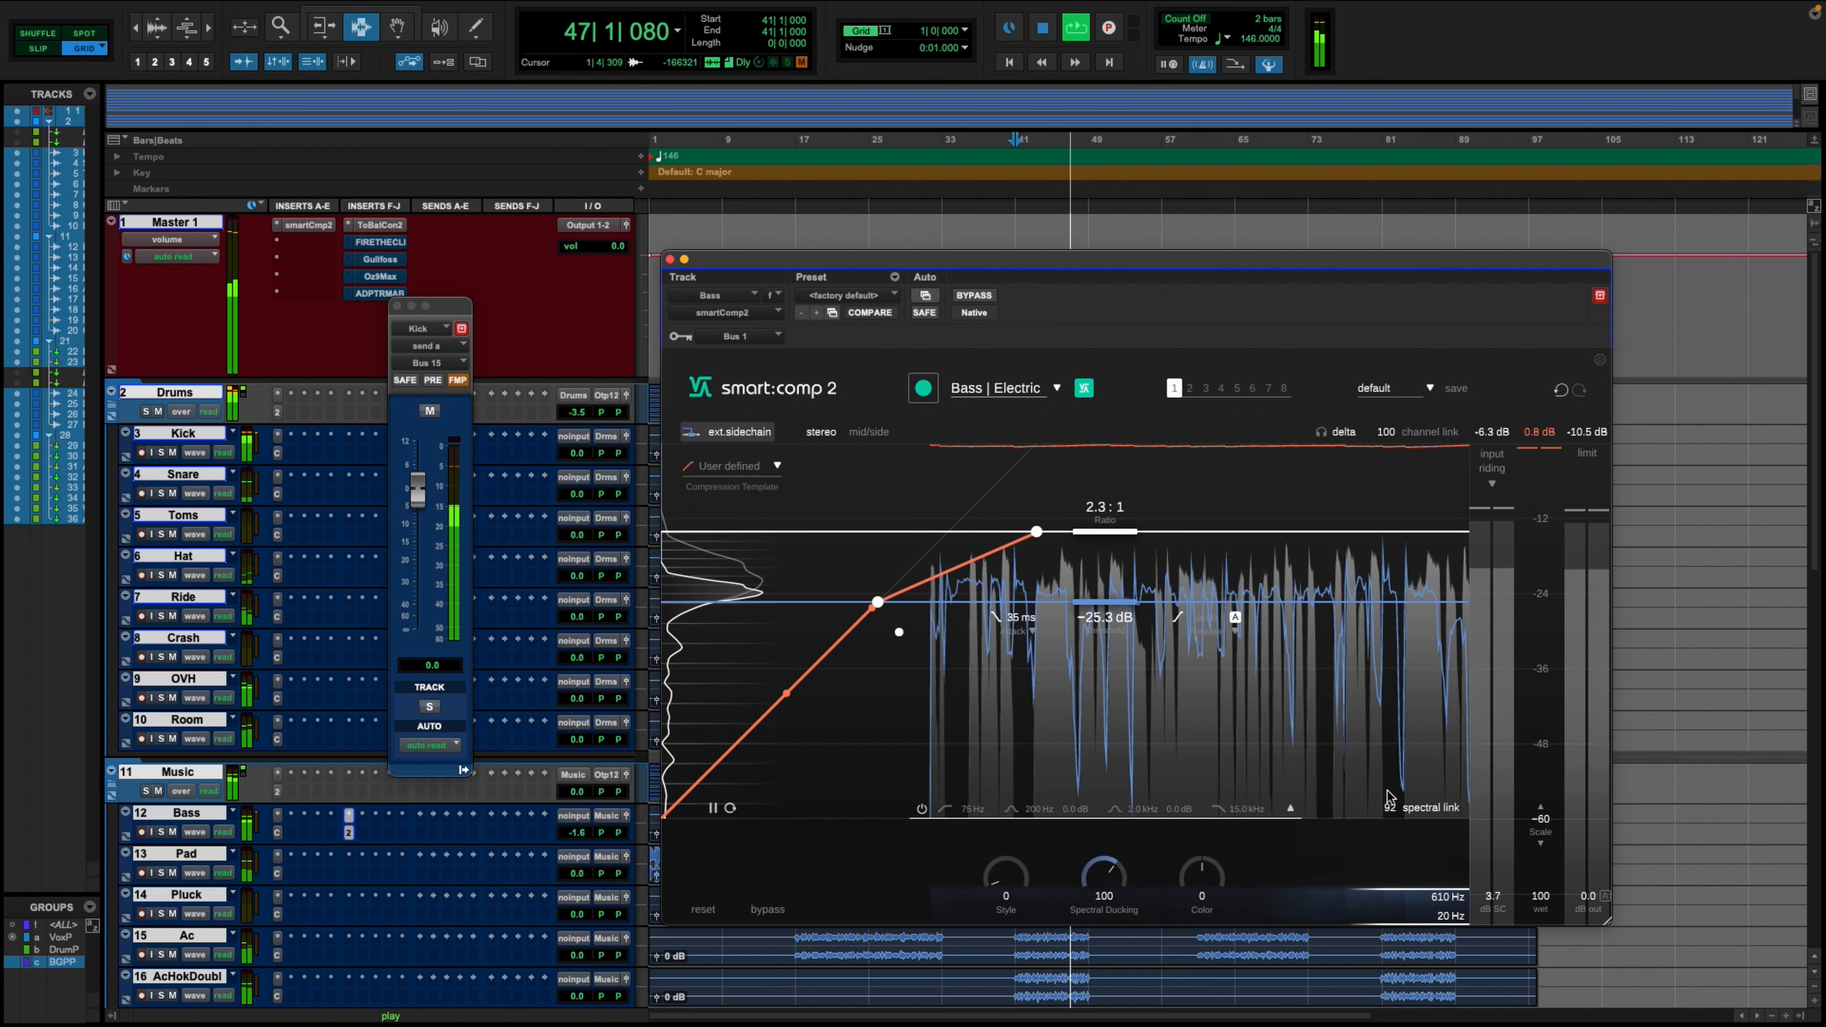
pyautogui.moveTo(1389, 803); pyautogui.dragTo(1394, 710)
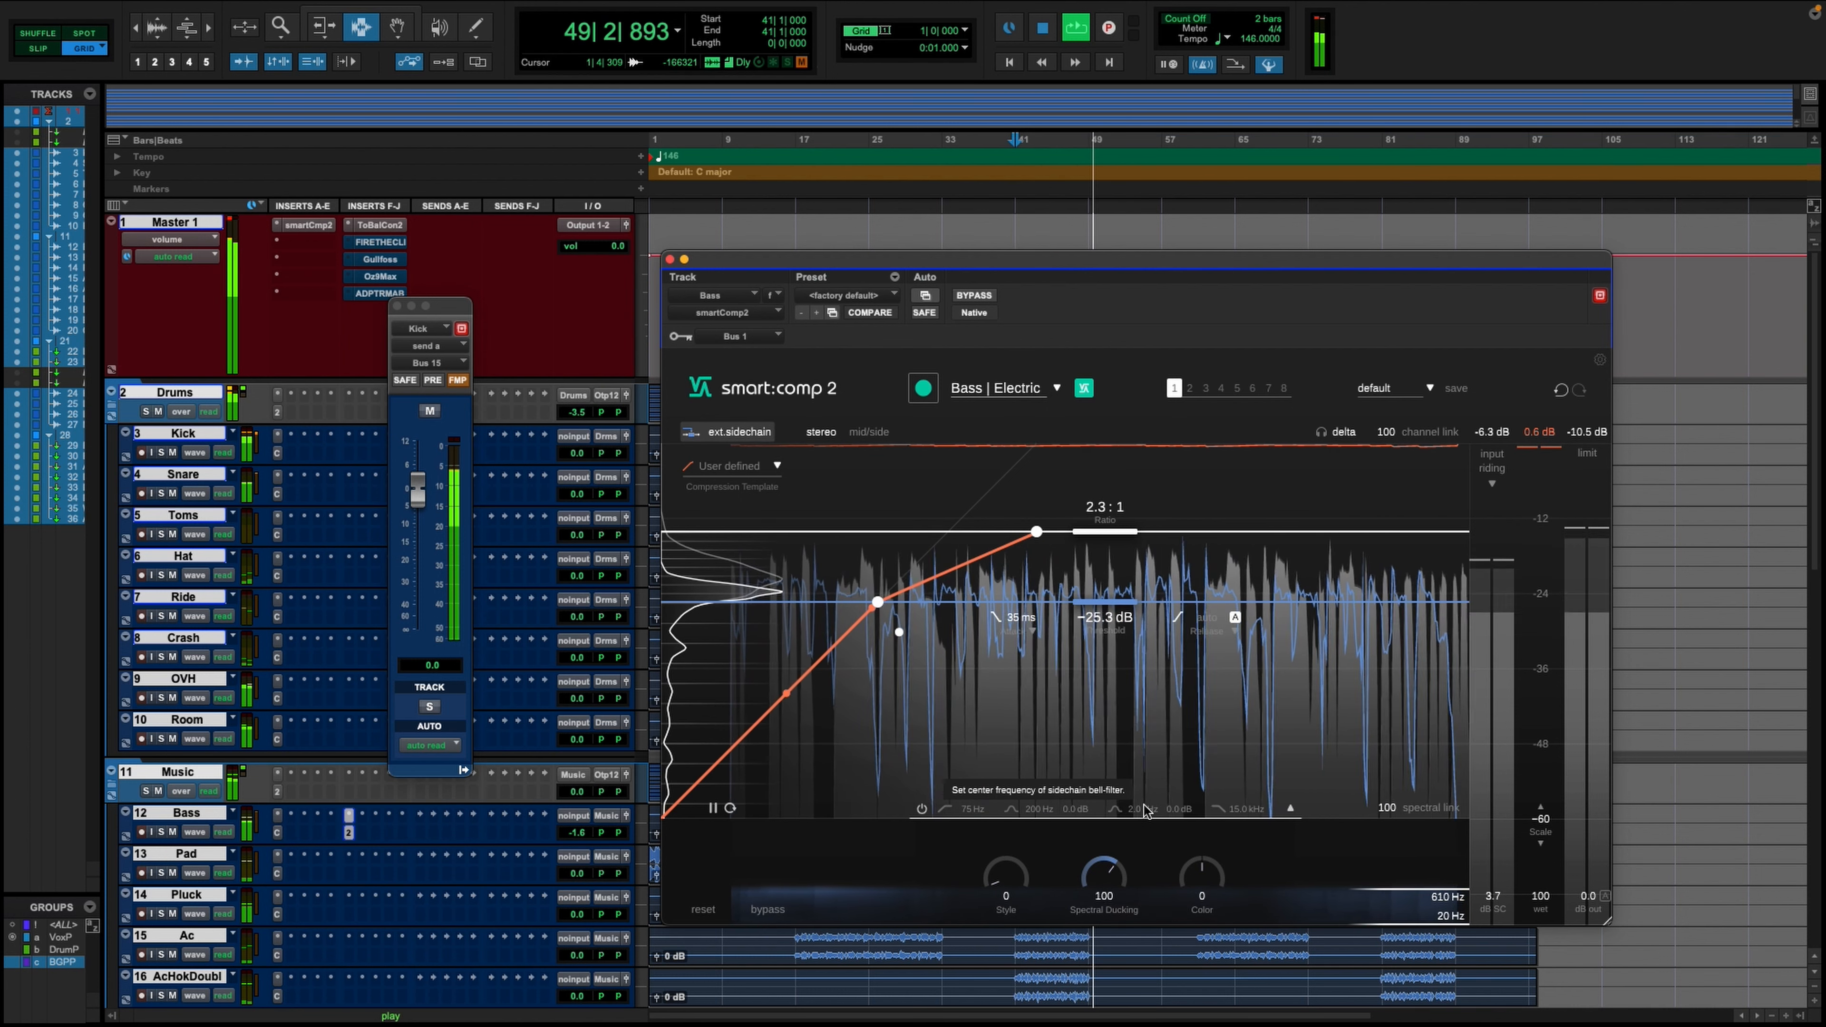
# - Compare the bass with smart:comp 2 bypassed and active during playback
pyautogui.click(972, 296)
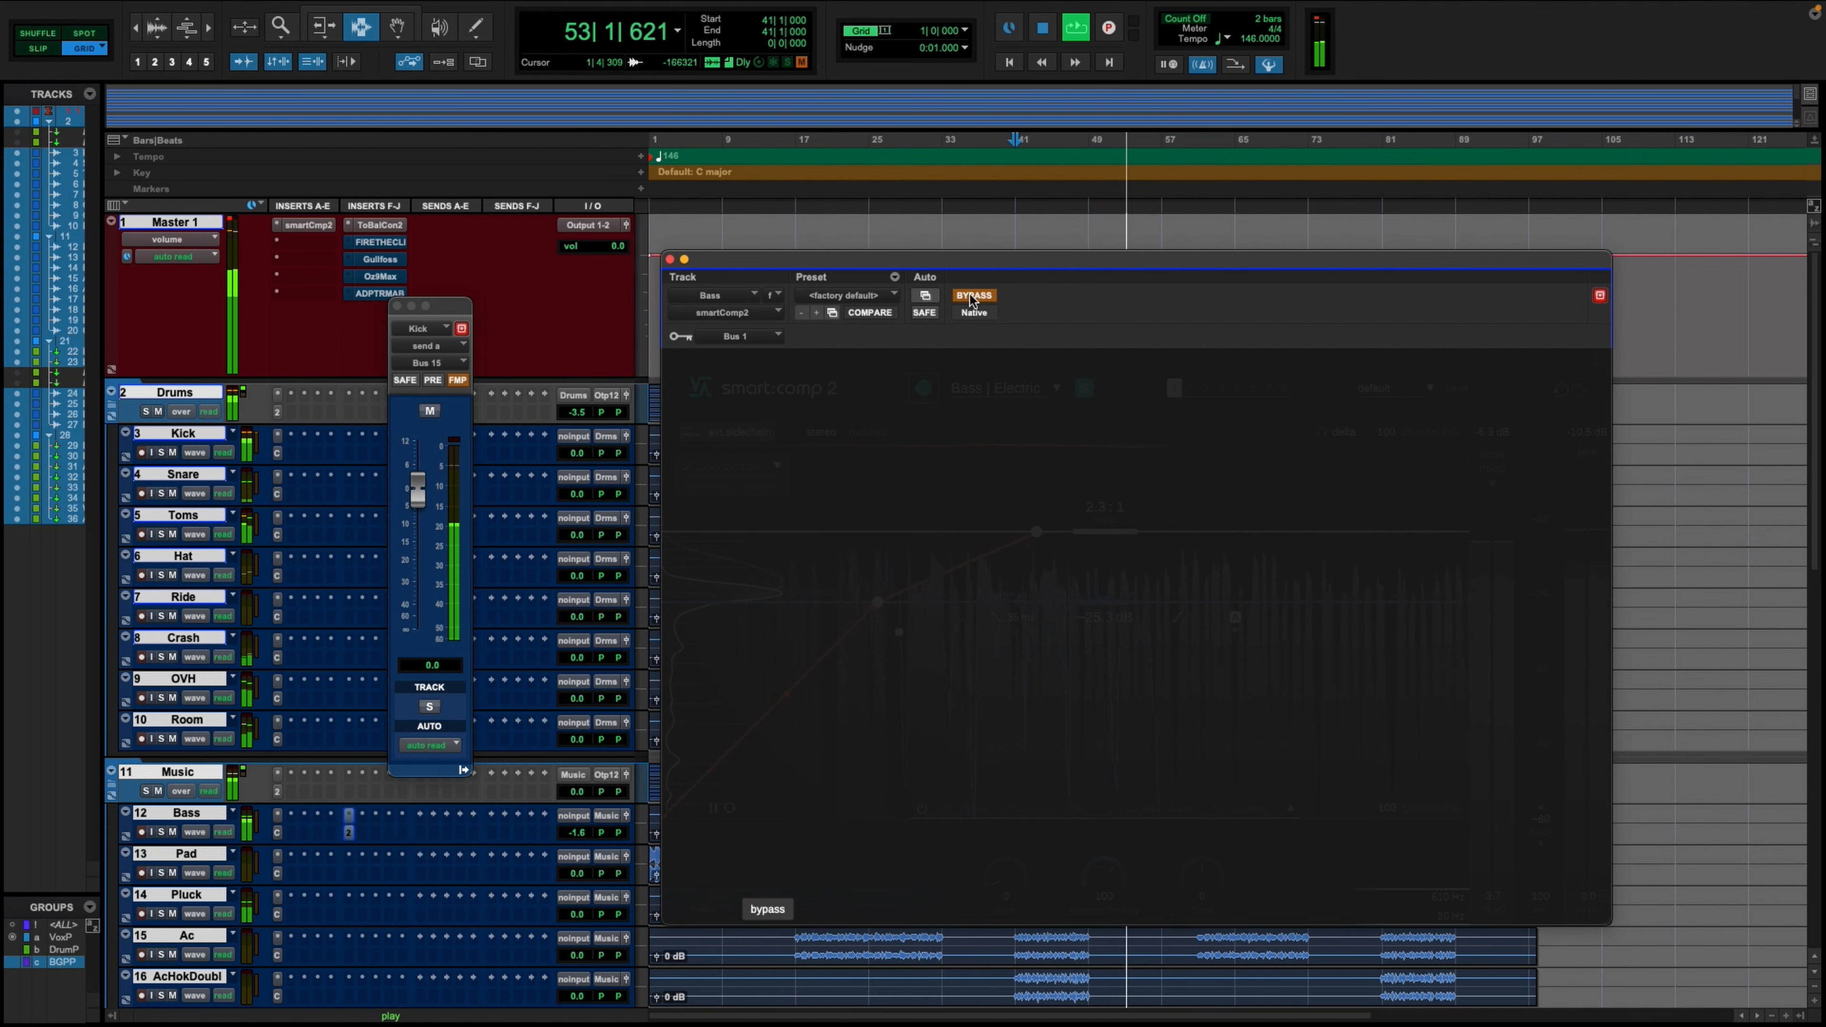
pyautogui.click(970, 298)
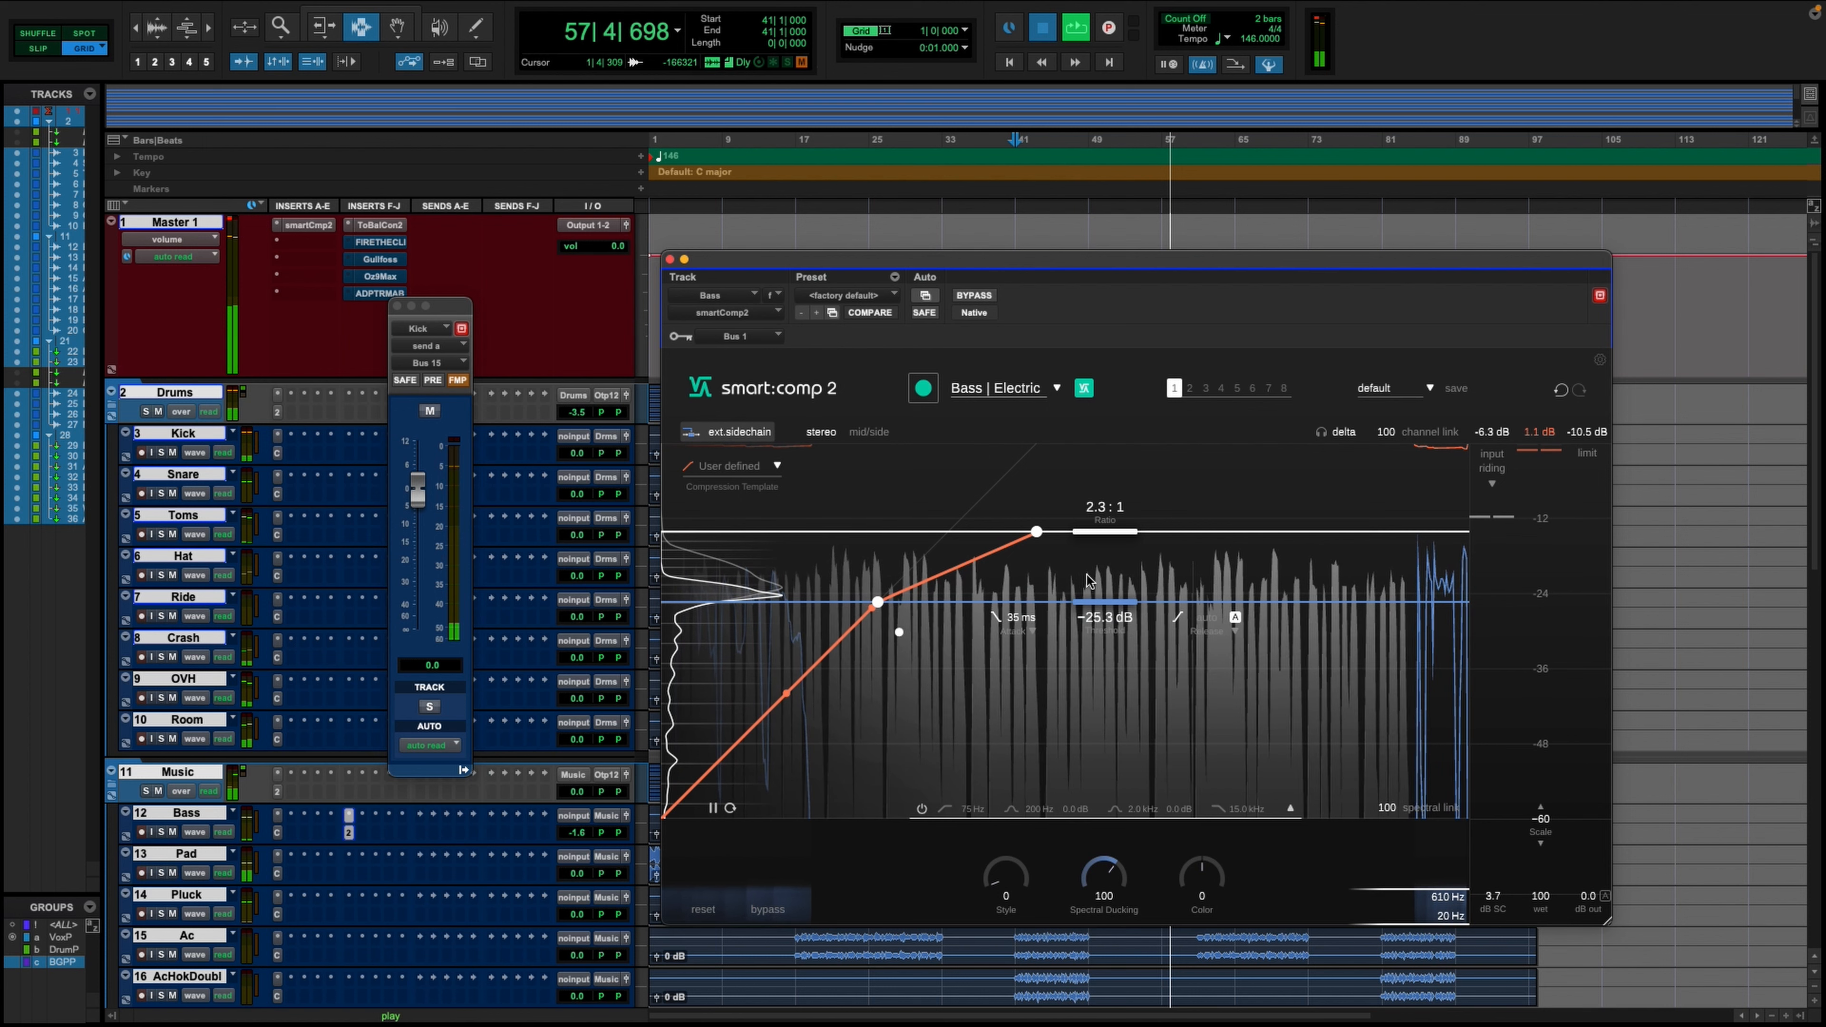
pyautogui.press('space')
# - Set the Bass compressor's threshold to -32.1 dB, ratio to 4.2:1 and Spectral Ducking to 122, and close its window and the Kick send window
pyautogui.moveTo(1098, 603); pyautogui.dragTo(1095, 646)
pyautogui.press('space')
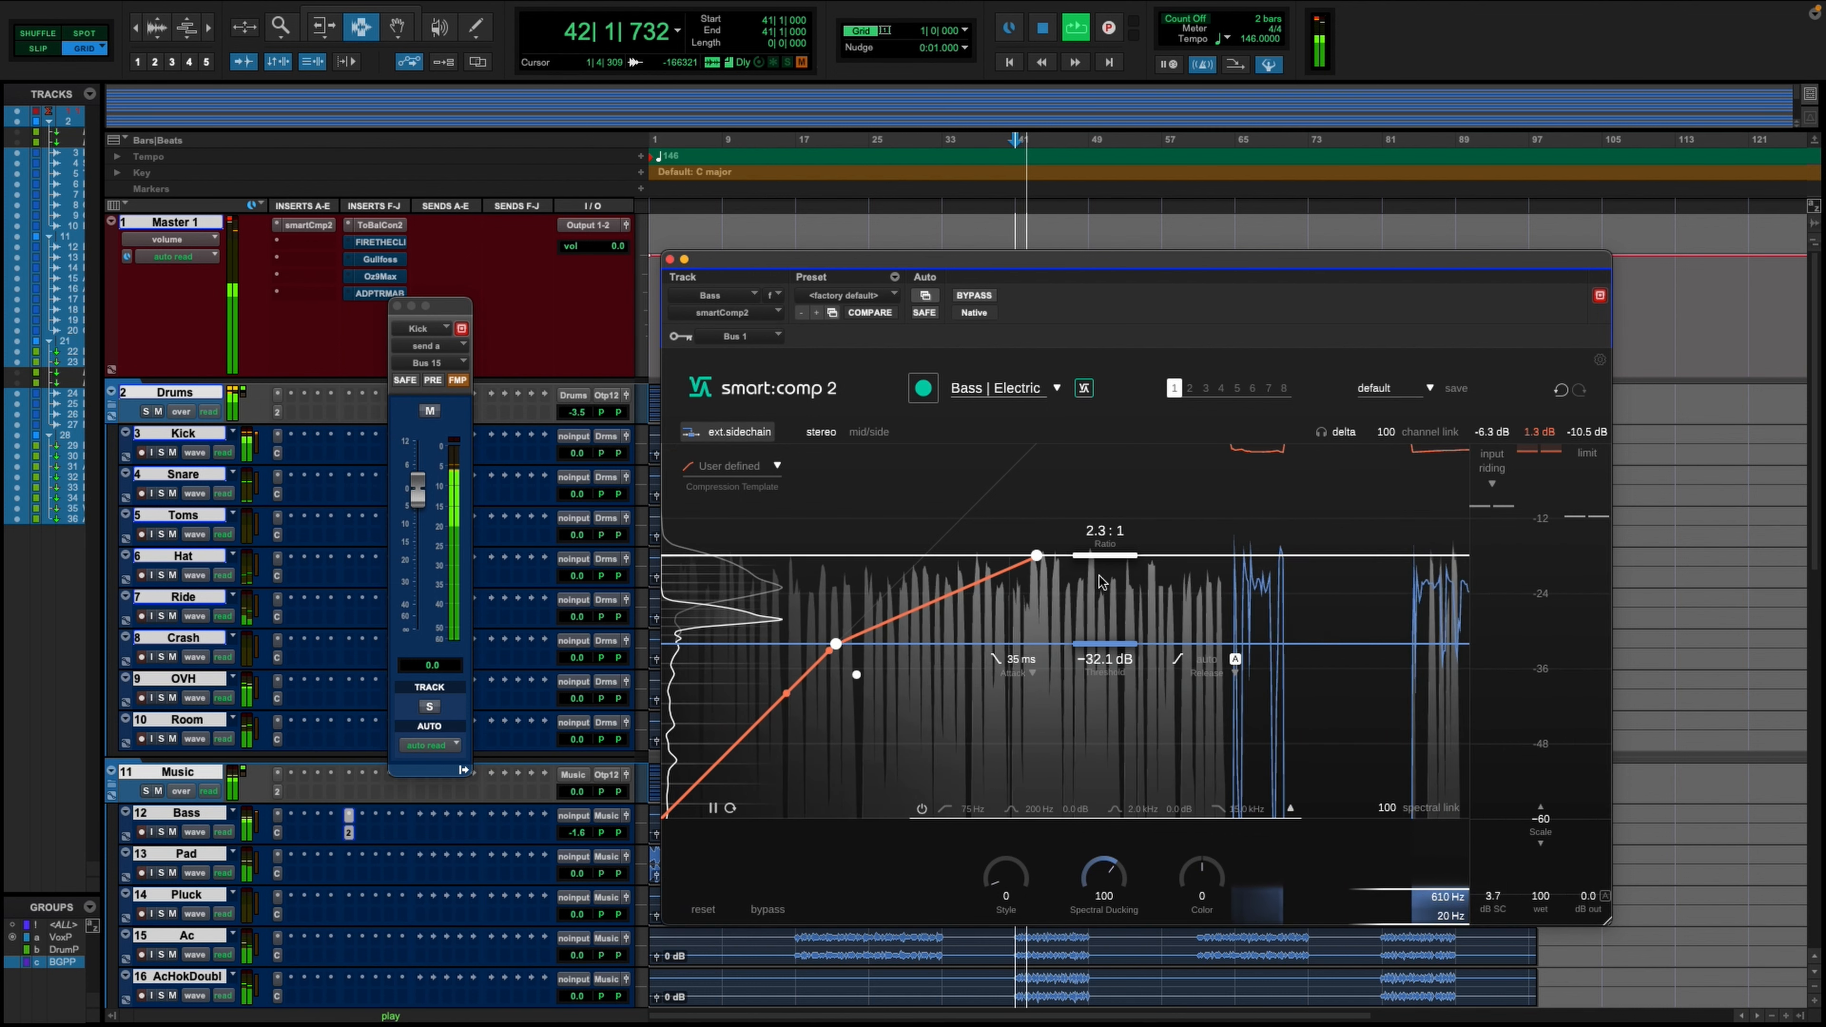
pyautogui.moveTo(1105, 555); pyautogui.dragTo(1100, 590)
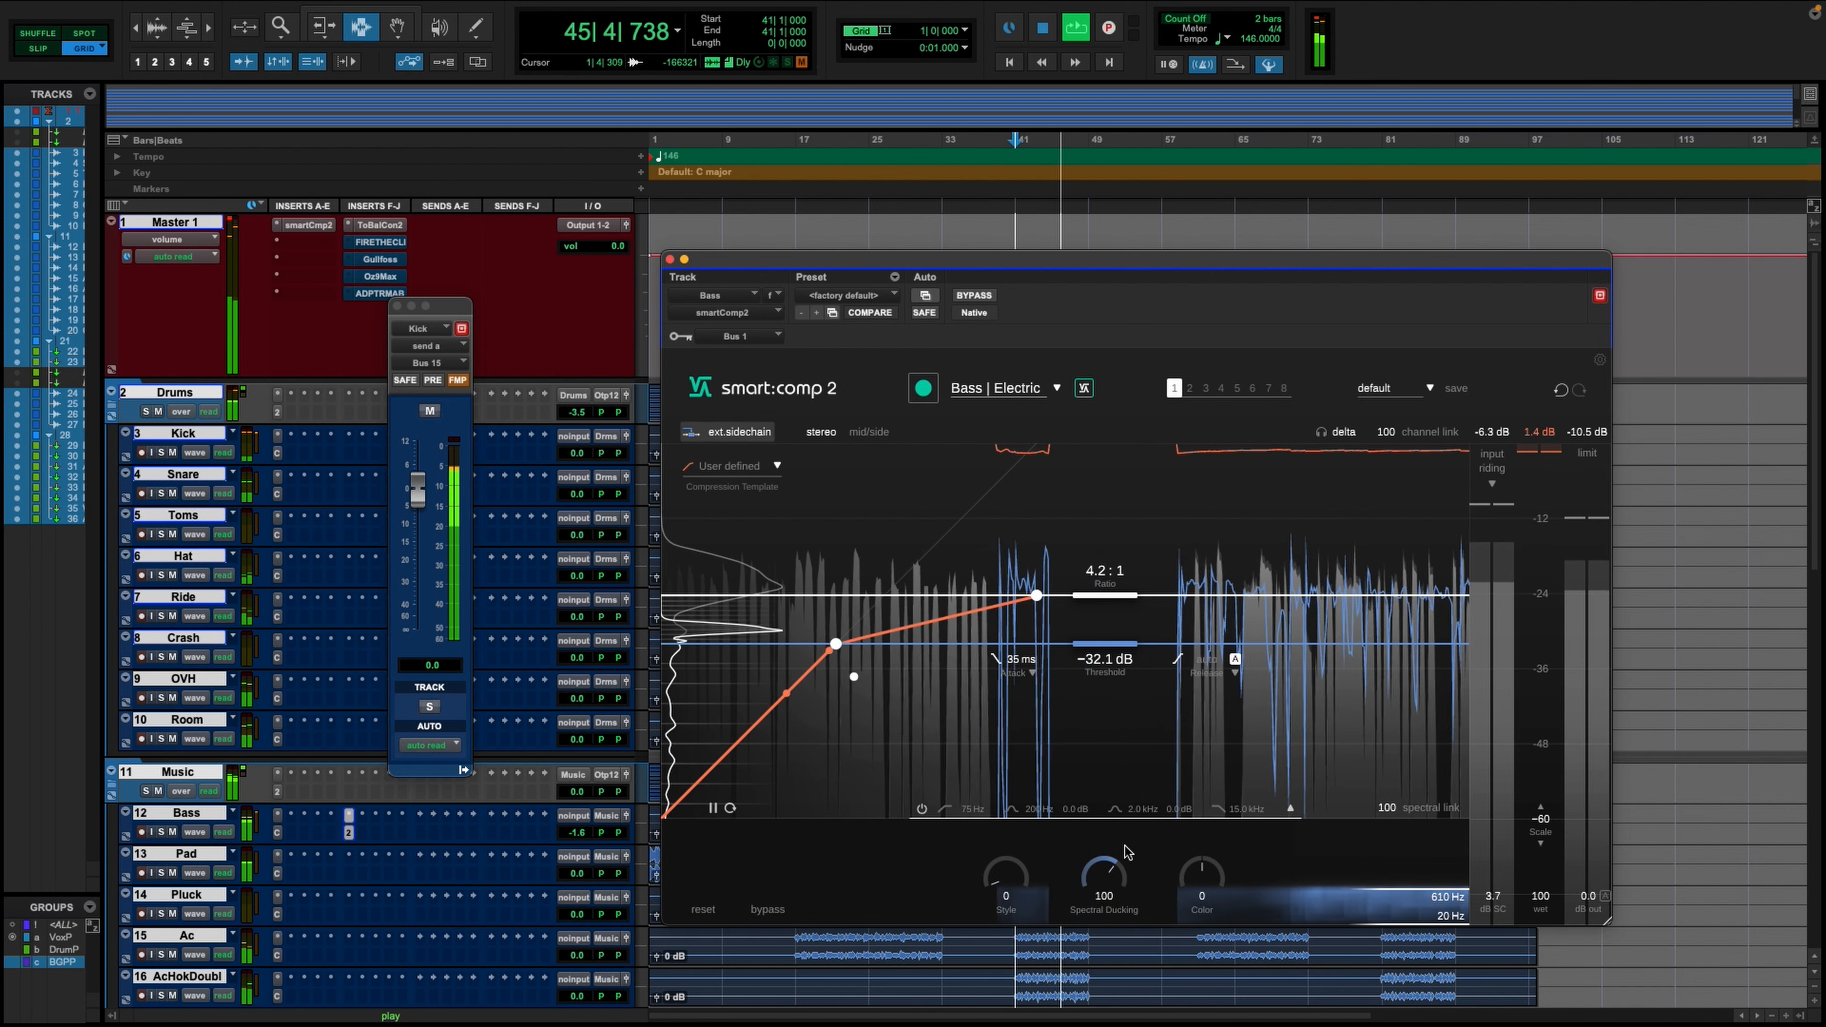
pyautogui.moveTo(1107, 879); pyautogui.dragTo(1112, 849)
pyautogui.press('space')
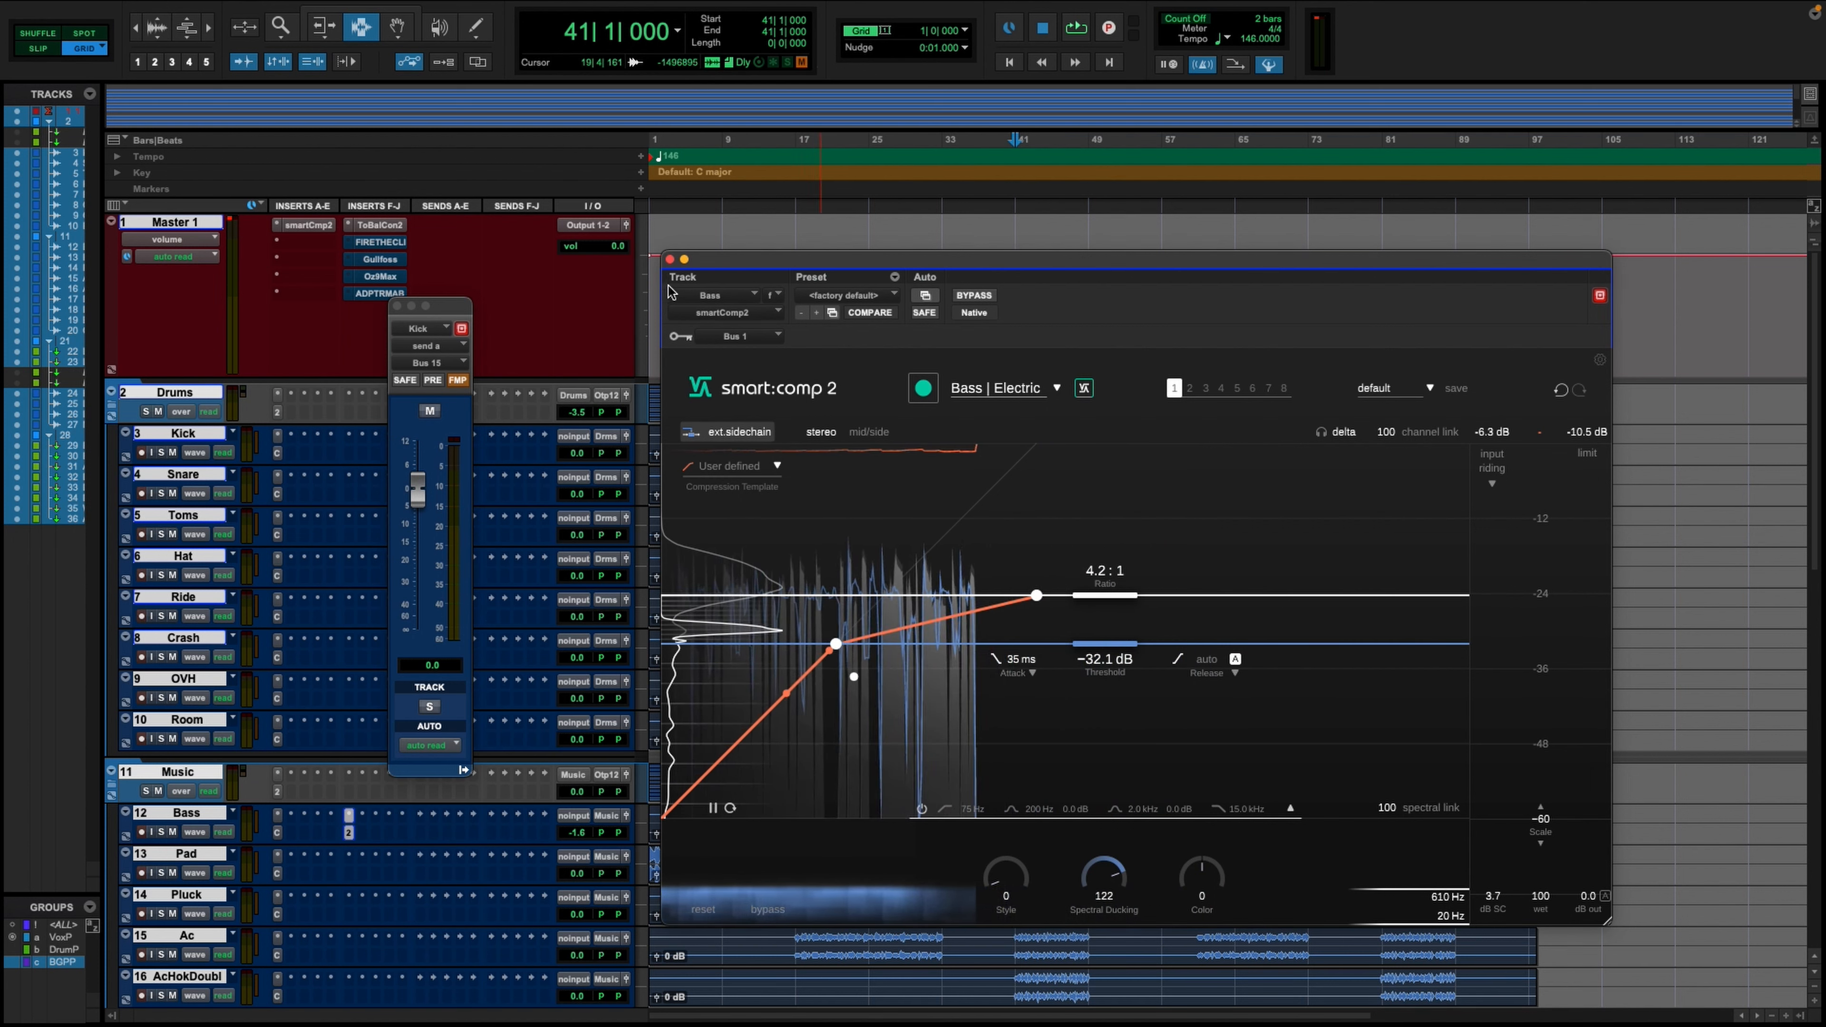
pyautogui.click(669, 260)
pyautogui.click(397, 306)
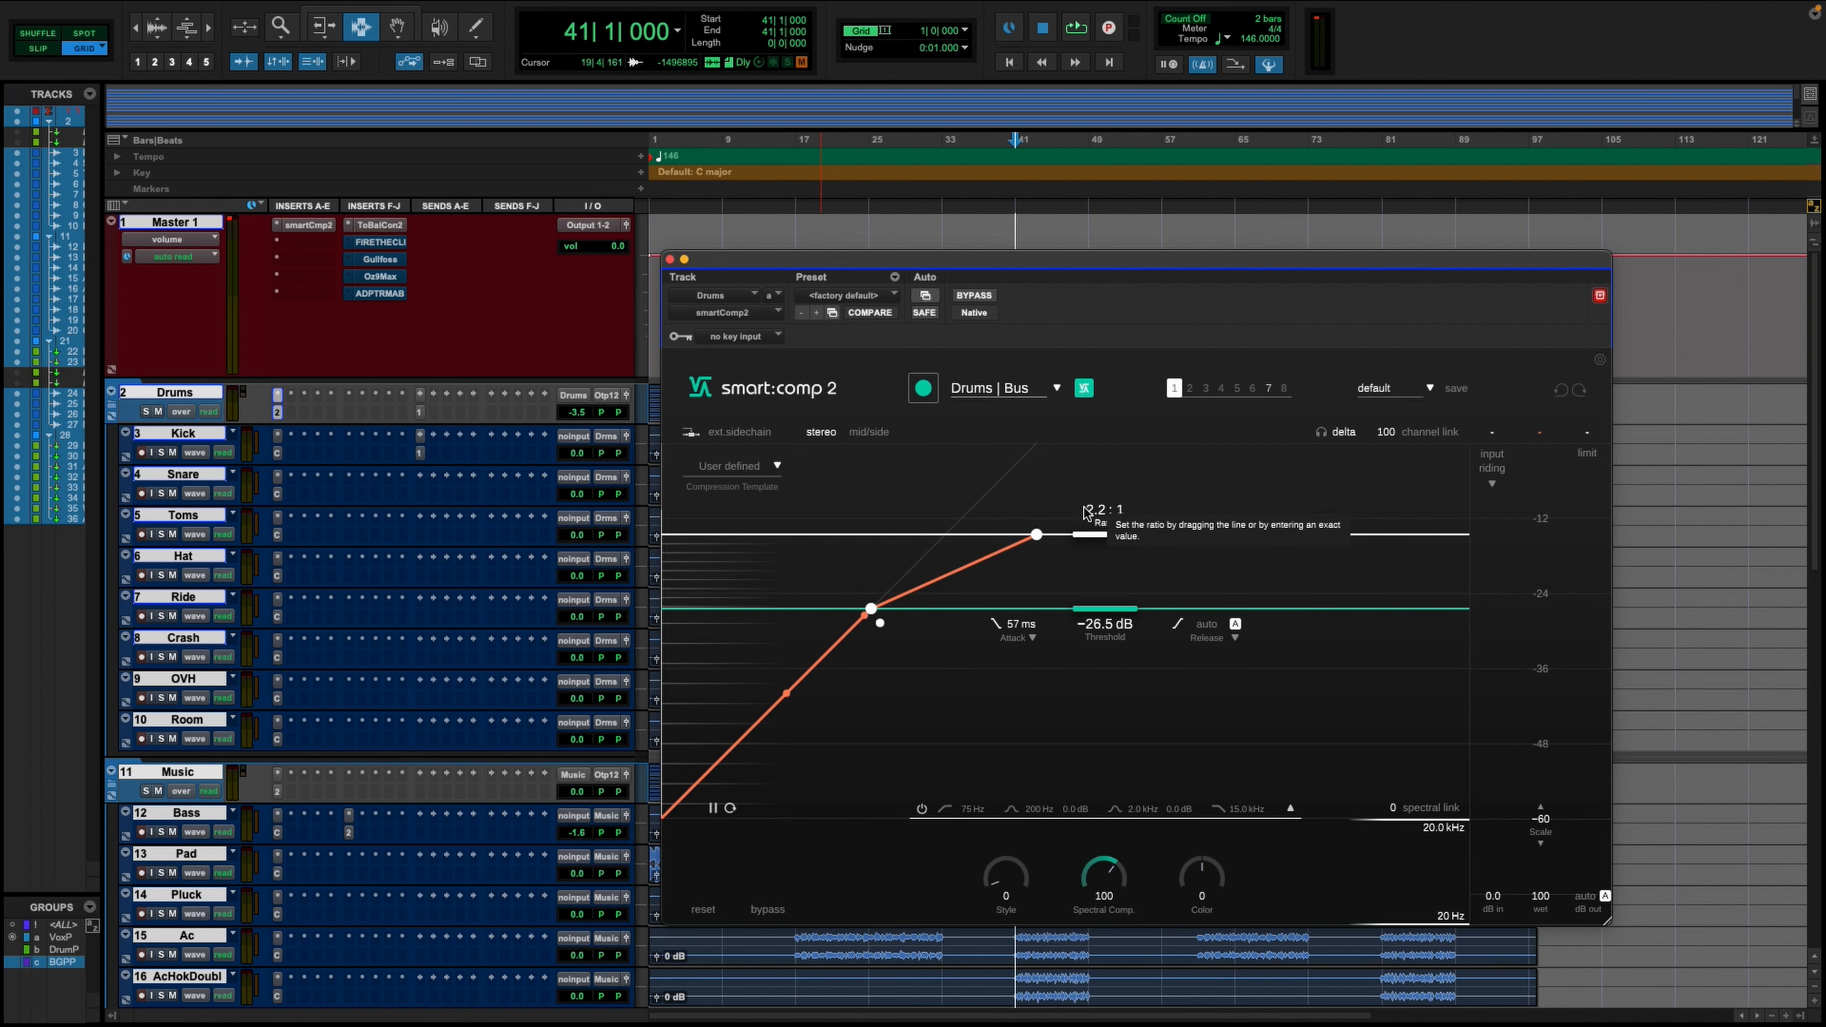
# - Play the mix and compare the drum bus with the Drums track's smart:comp 2 bypassed and active
pyautogui.click(988, 300)
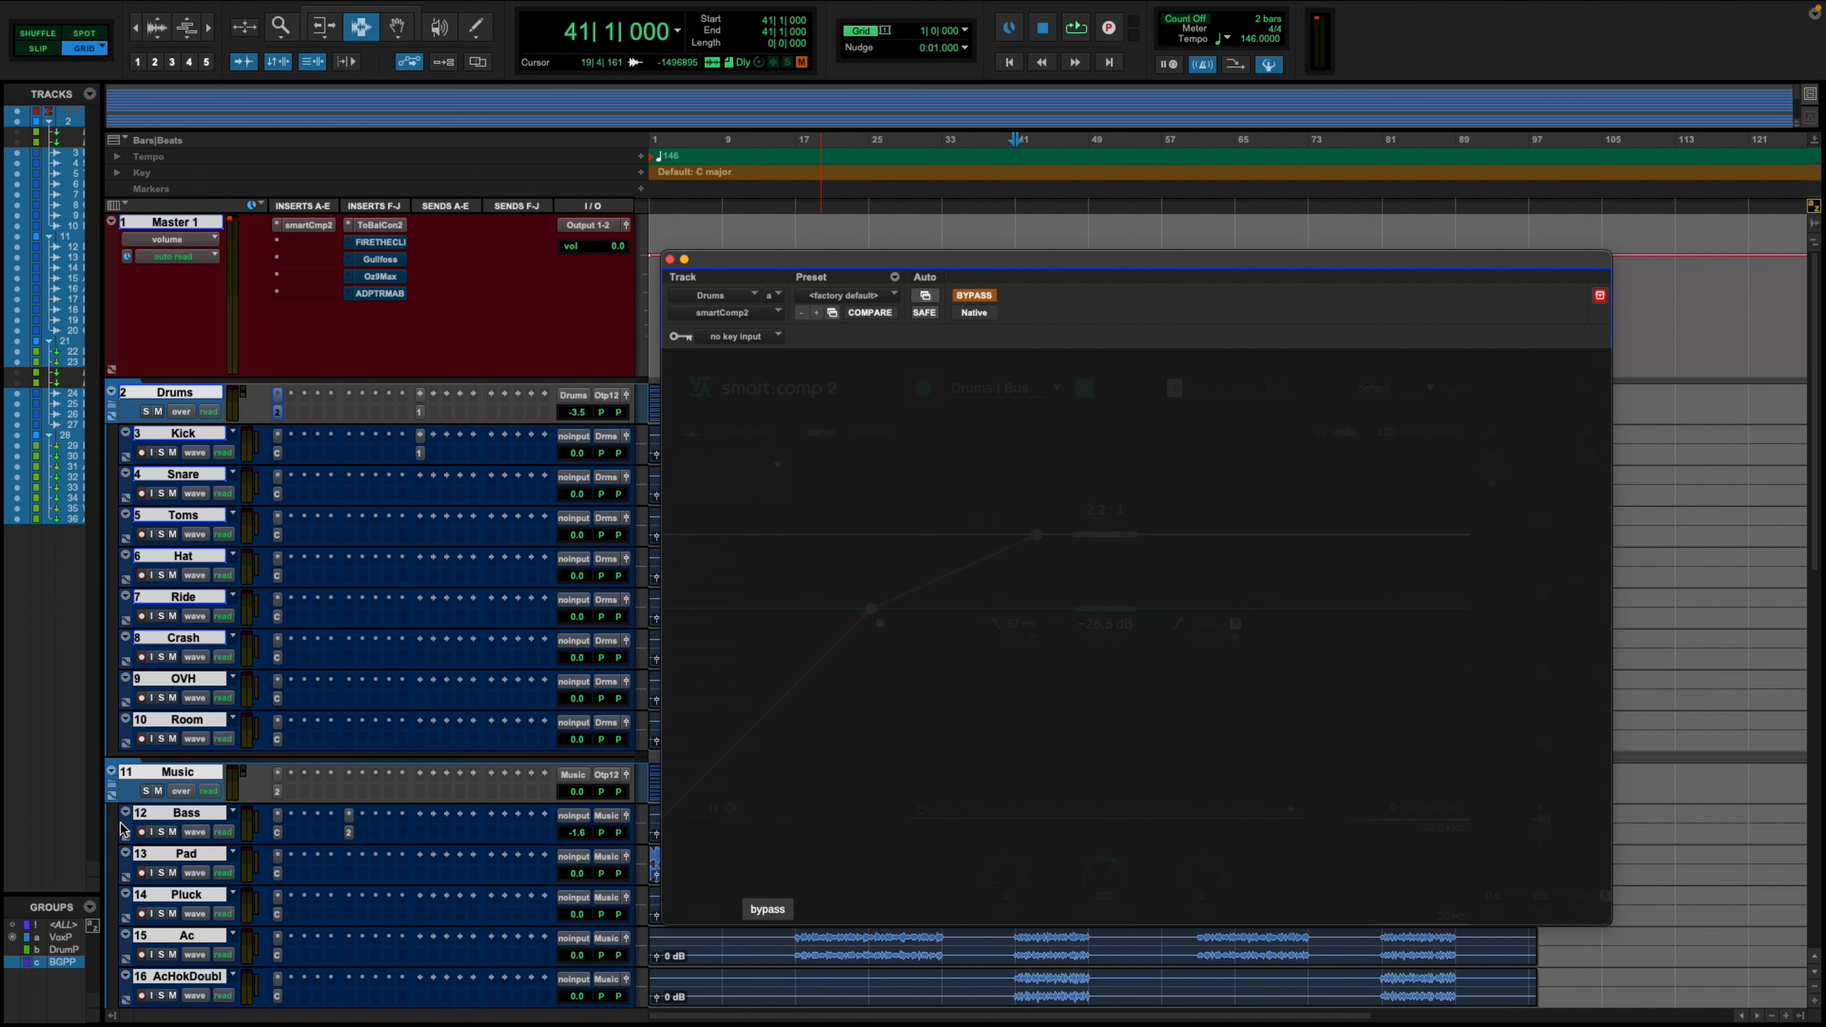
pyautogui.press('space')
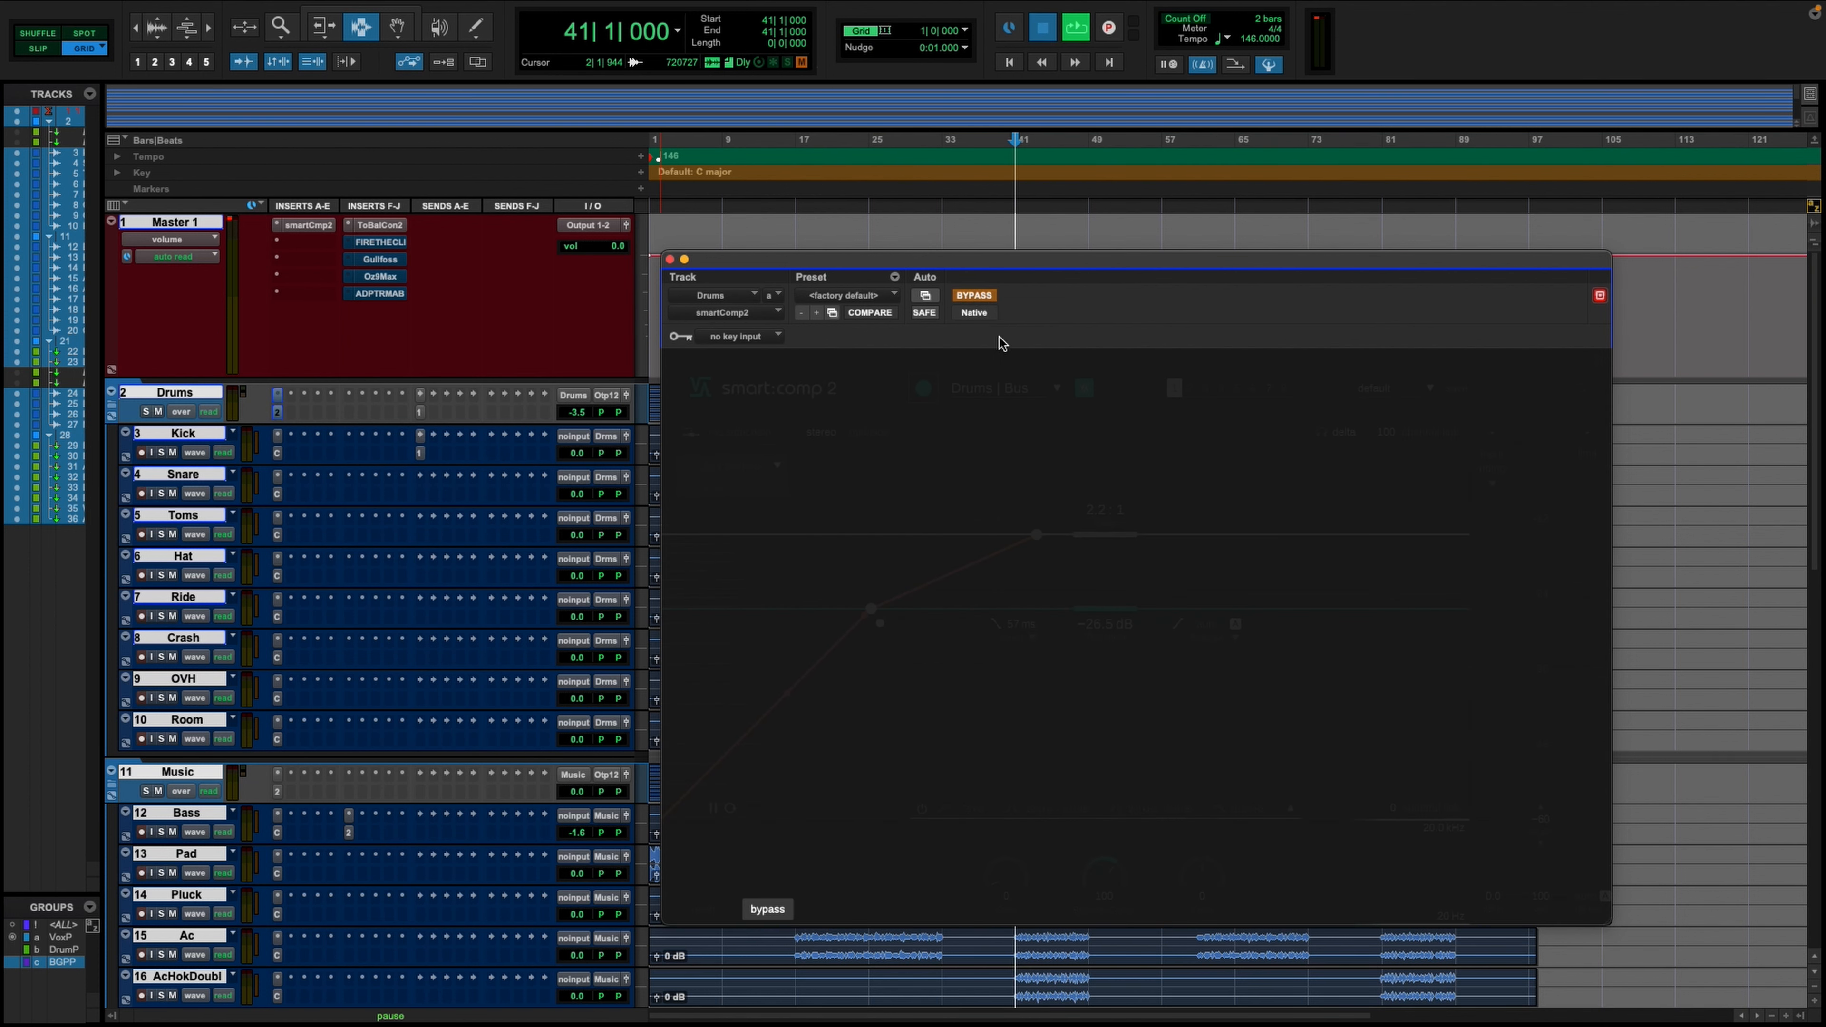
pyautogui.click(989, 298)
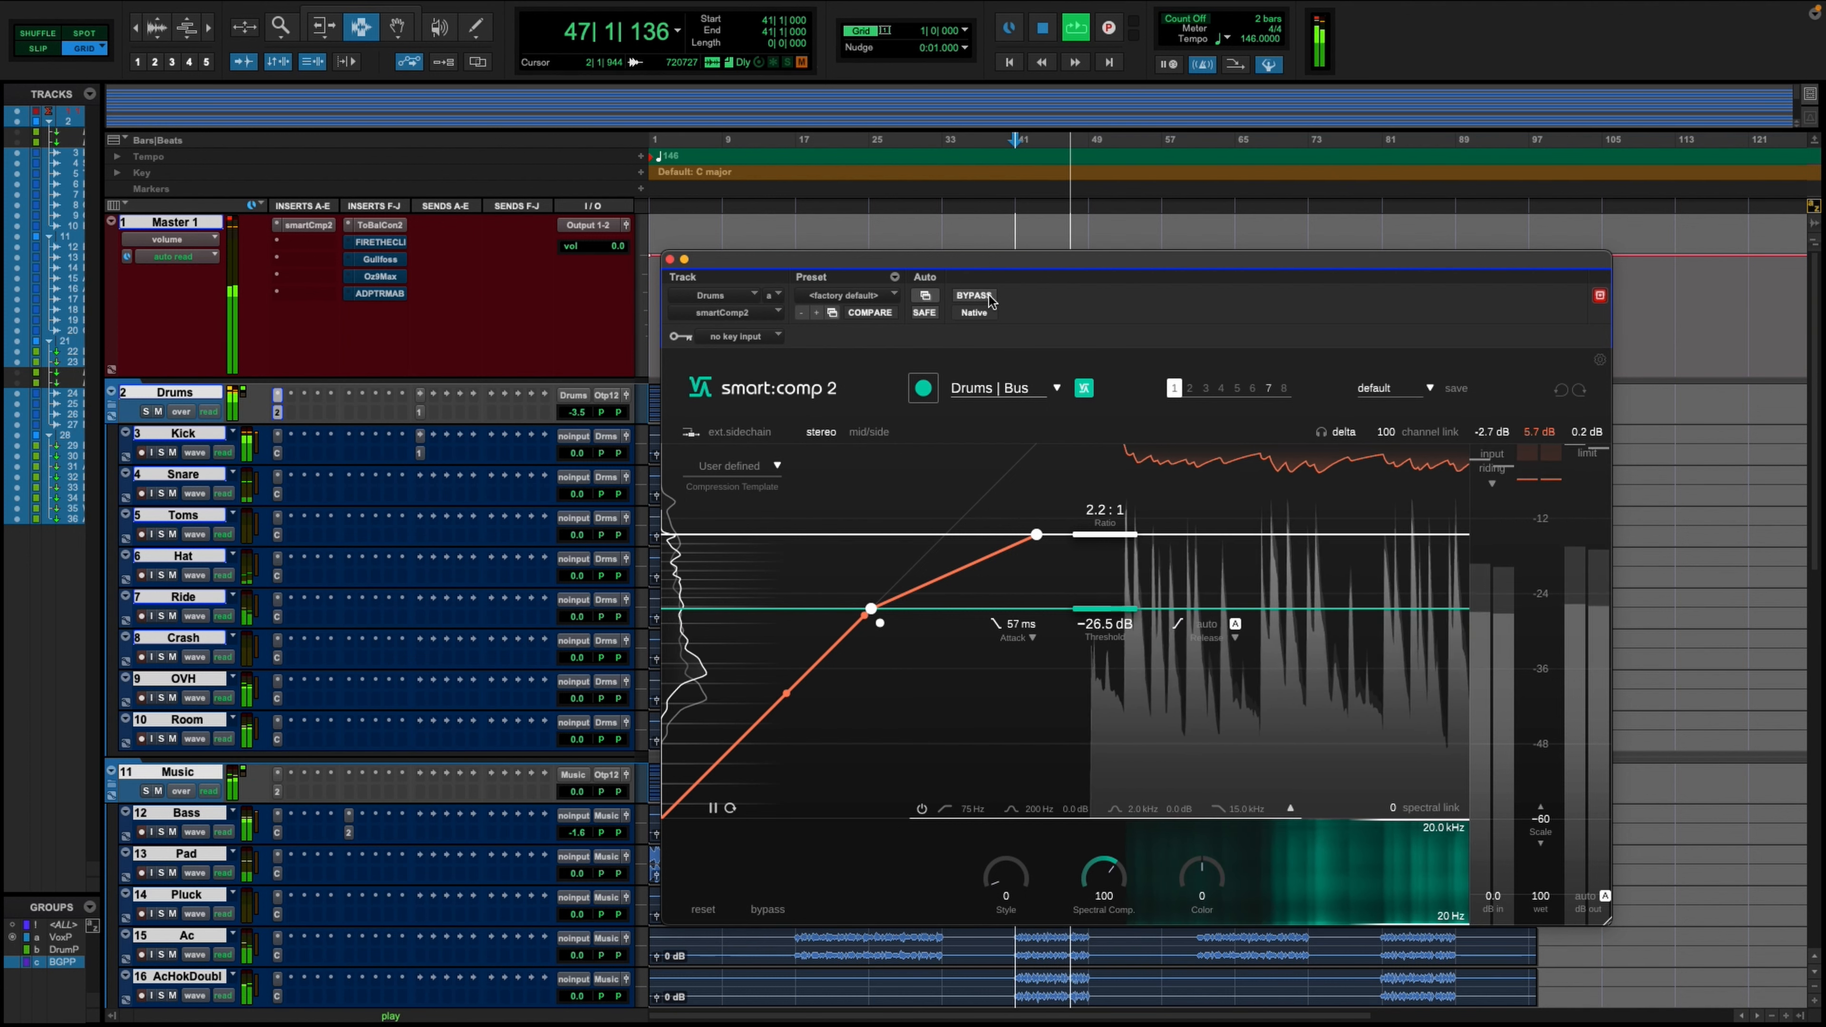
pyautogui.click(989, 299)
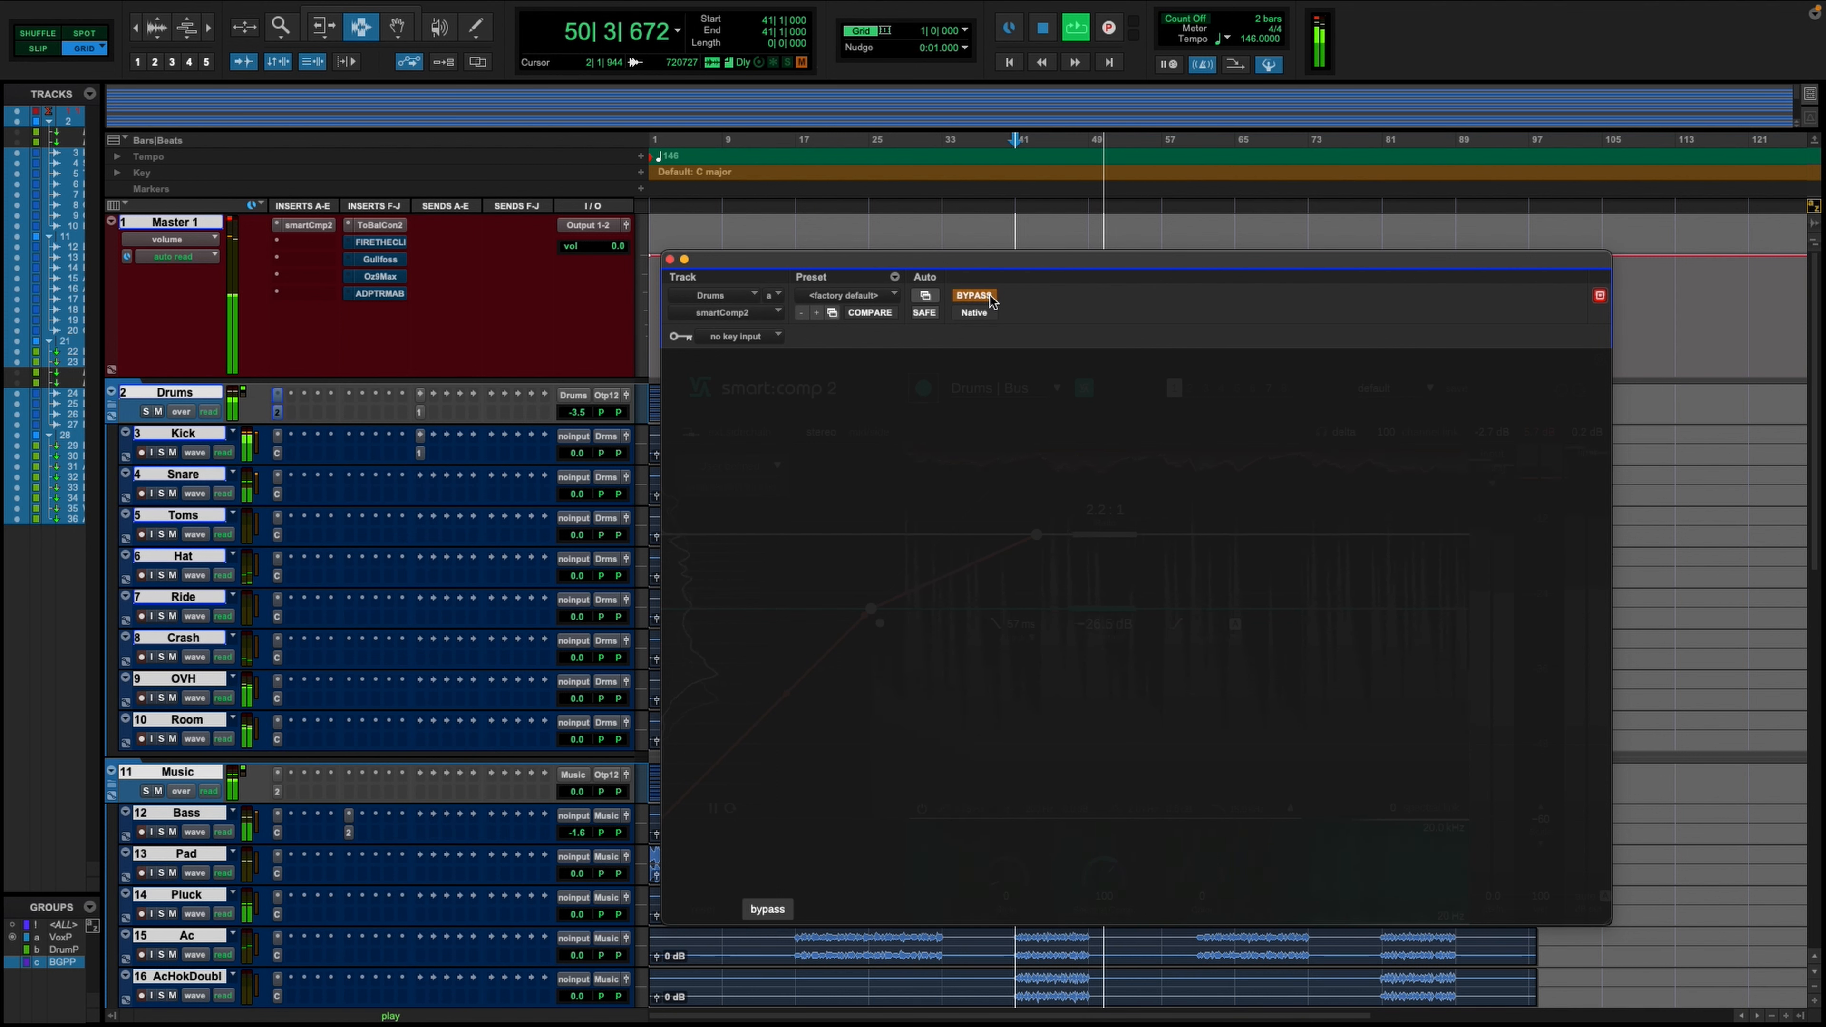
pyautogui.click(989, 298)
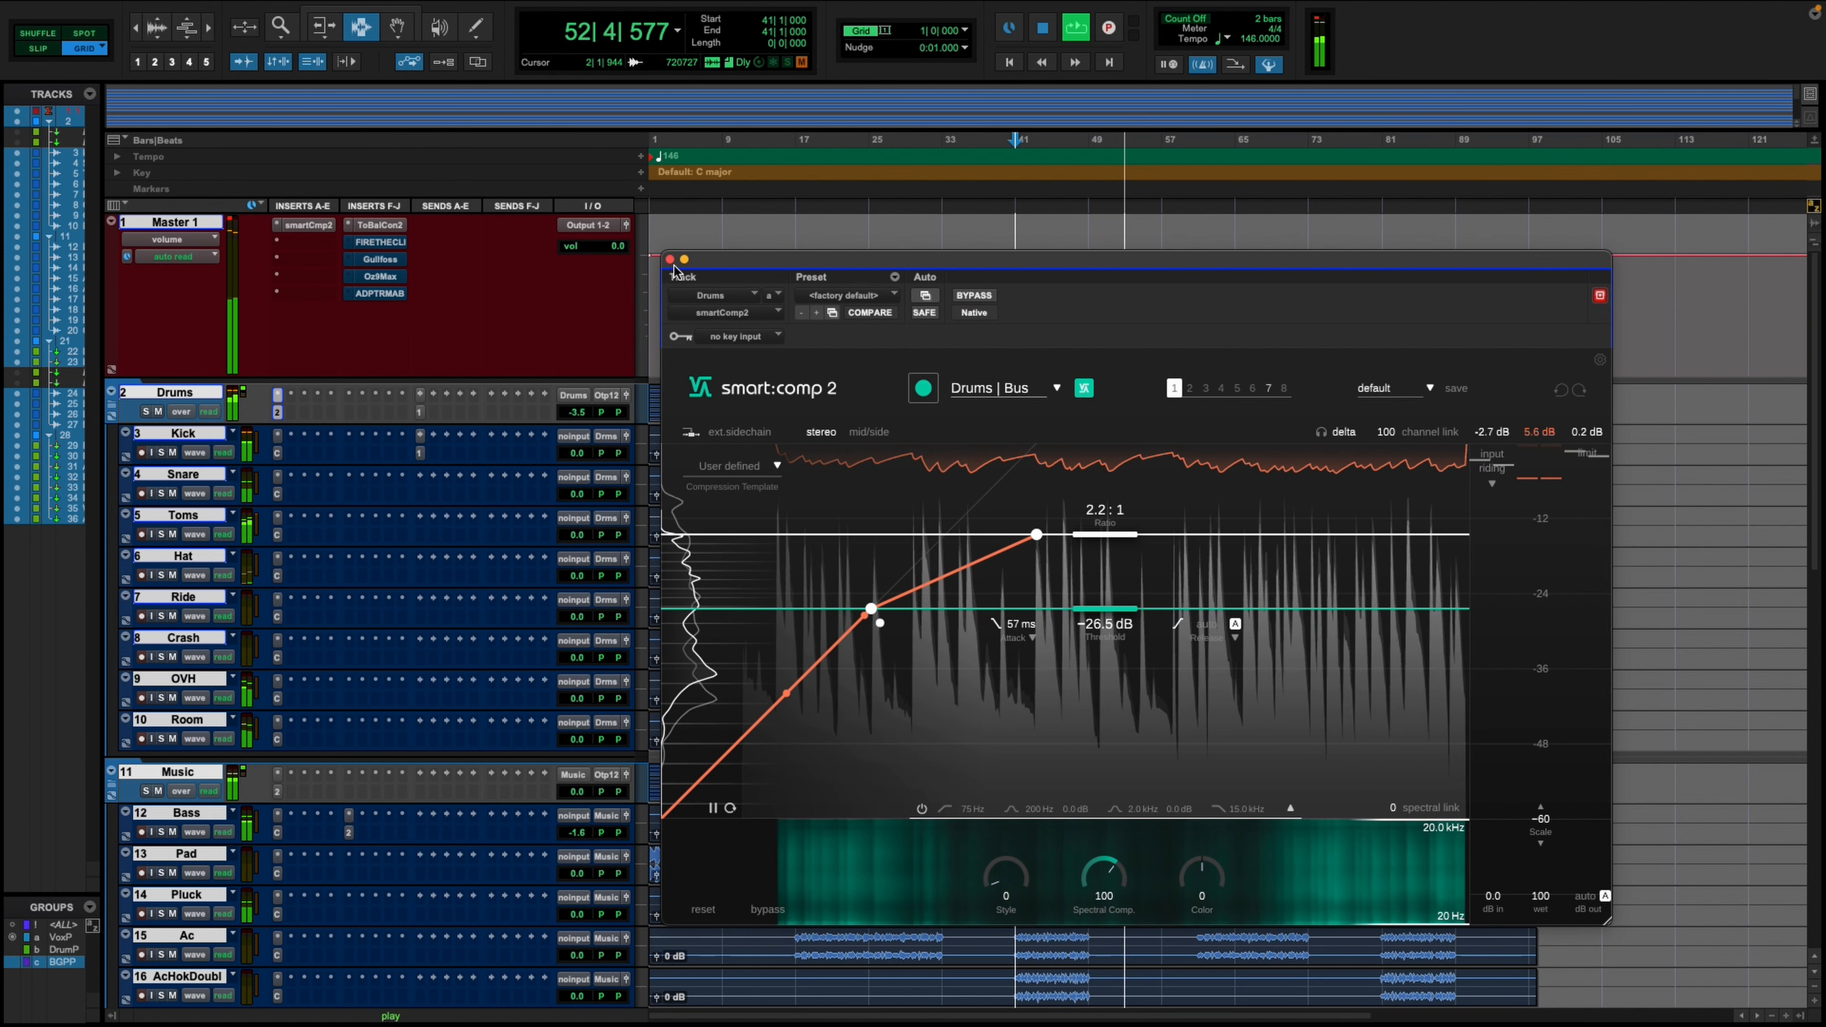
pyautogui.press('space')
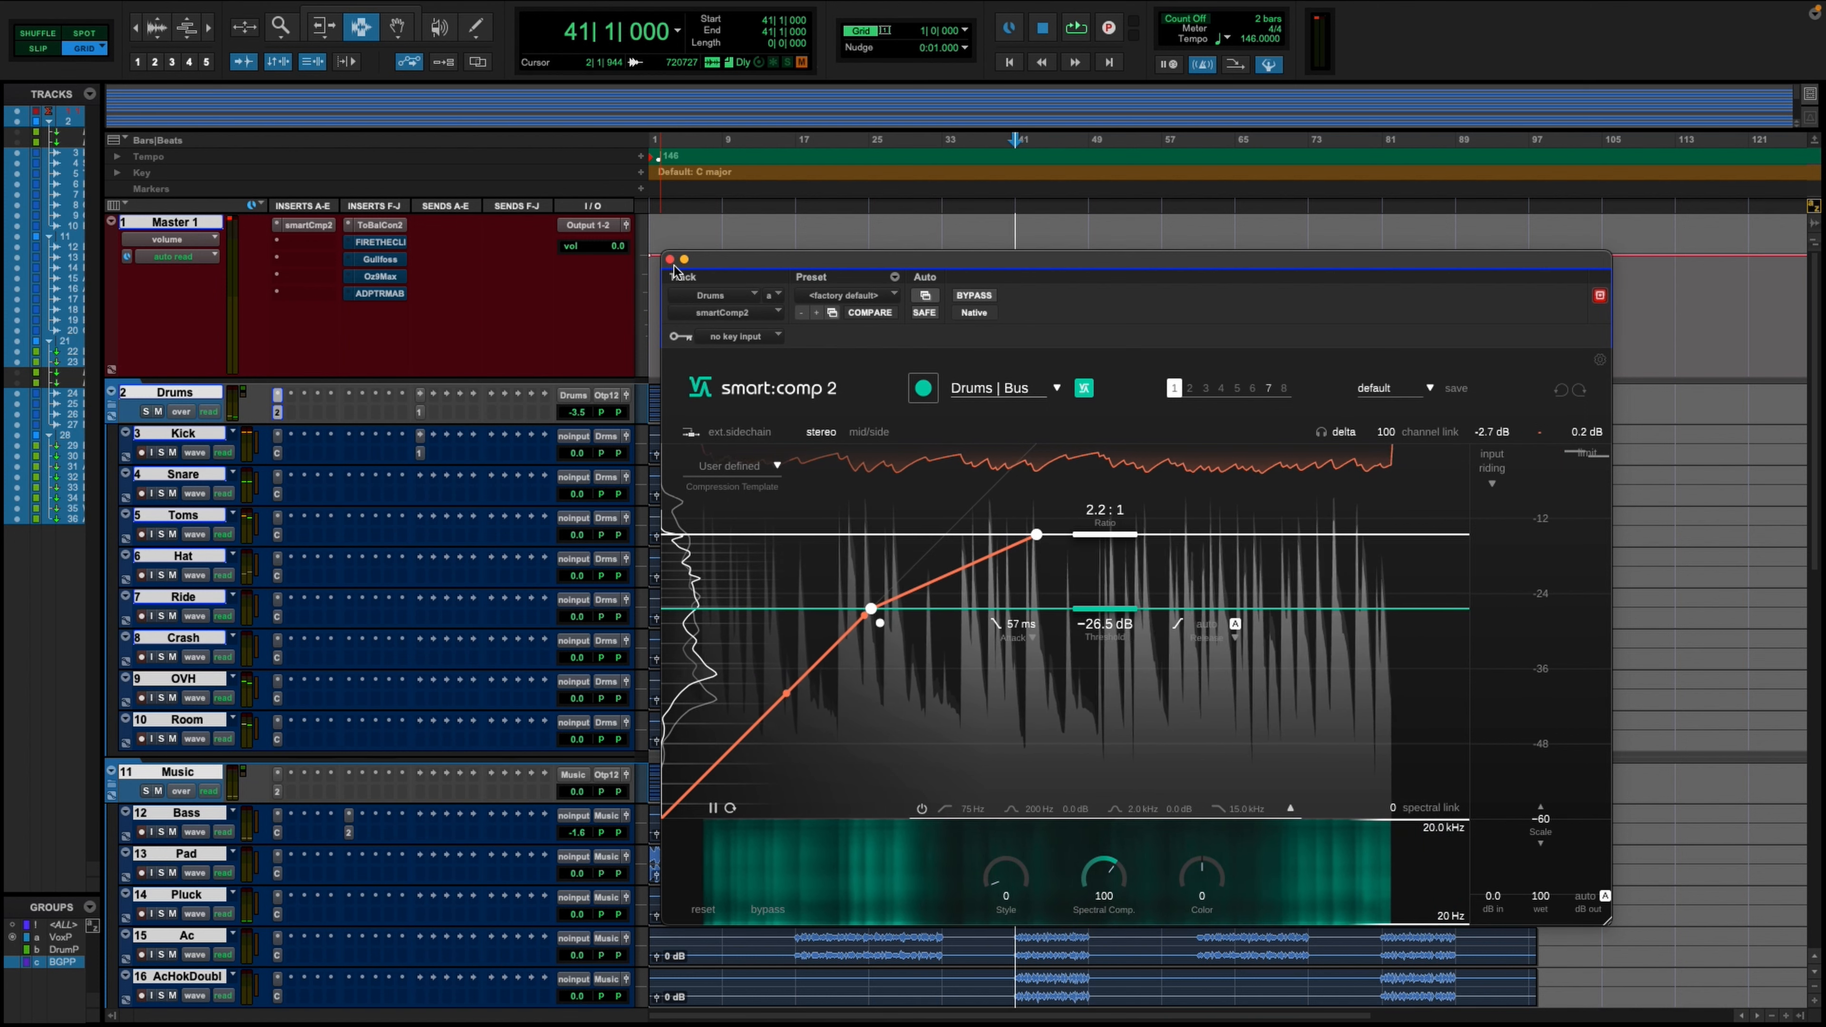